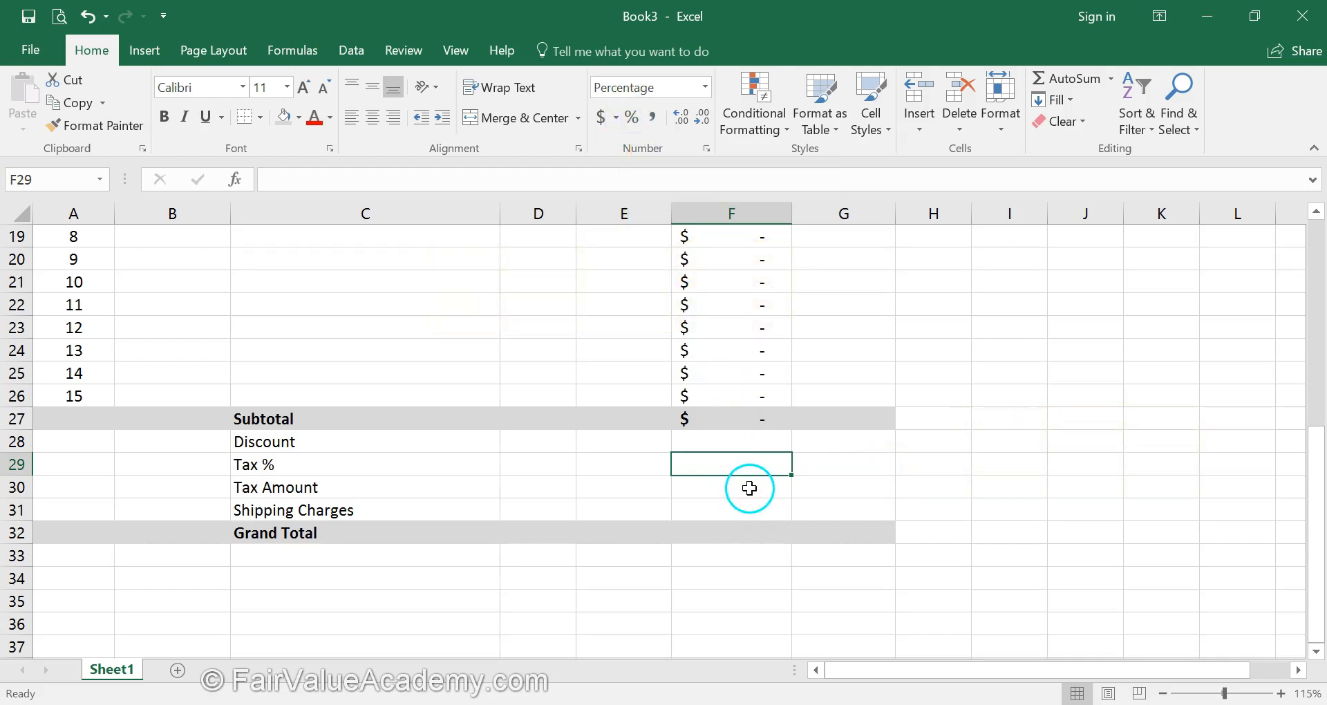
# - Format the Tax % value cell F29 as Percentage with 1 decimal place
pyautogui.rightClick(752, 467)
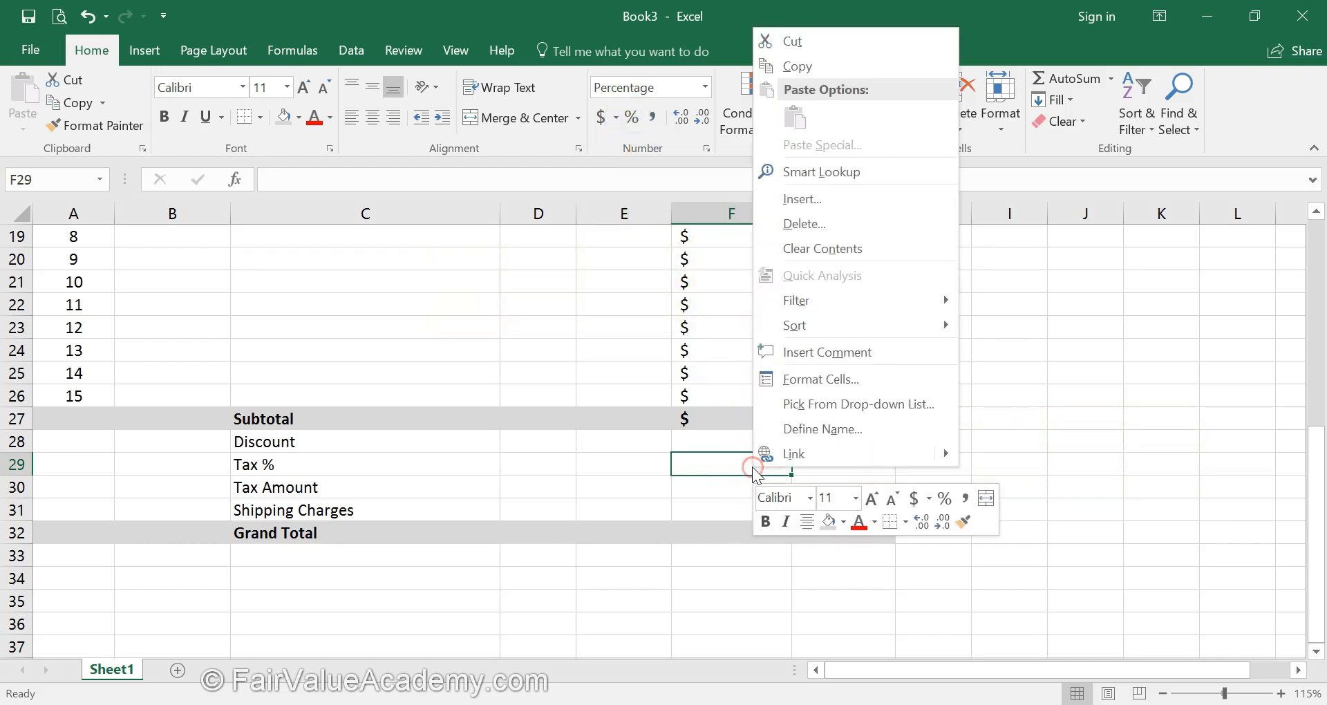
pyautogui.click(844, 380)
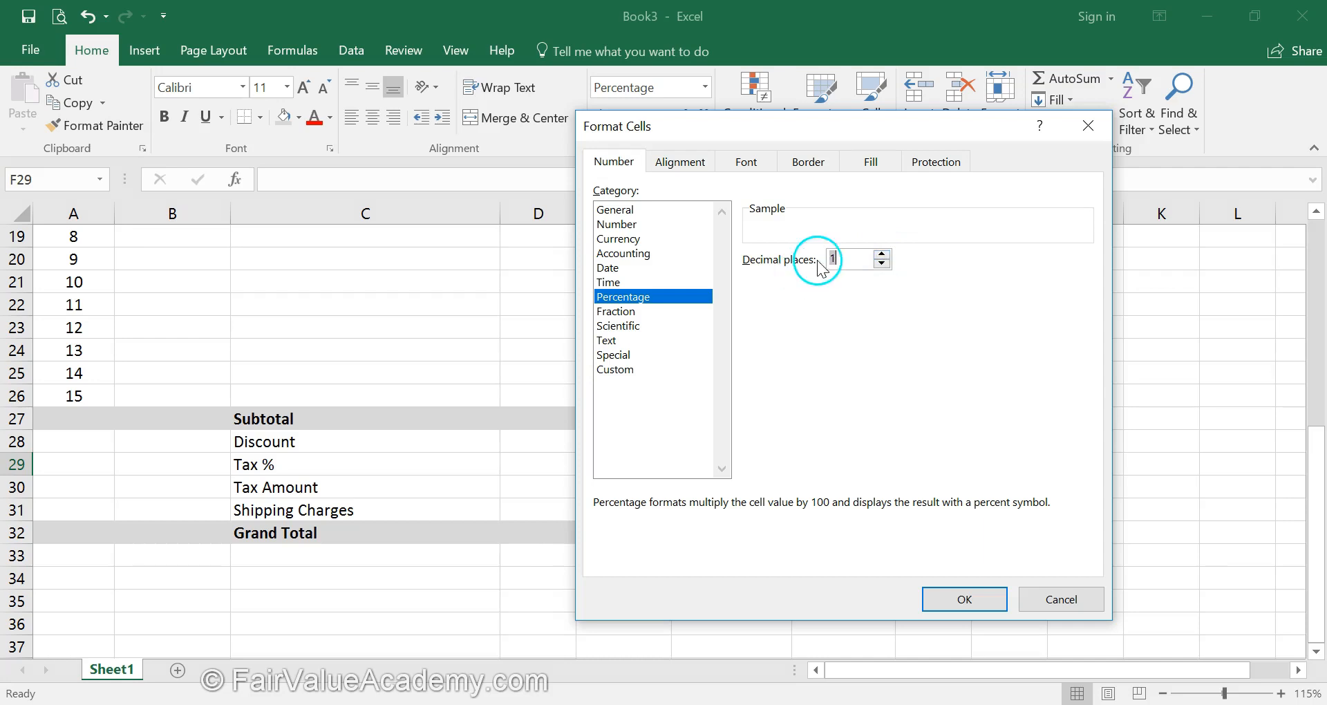
pyautogui.click(964, 600)
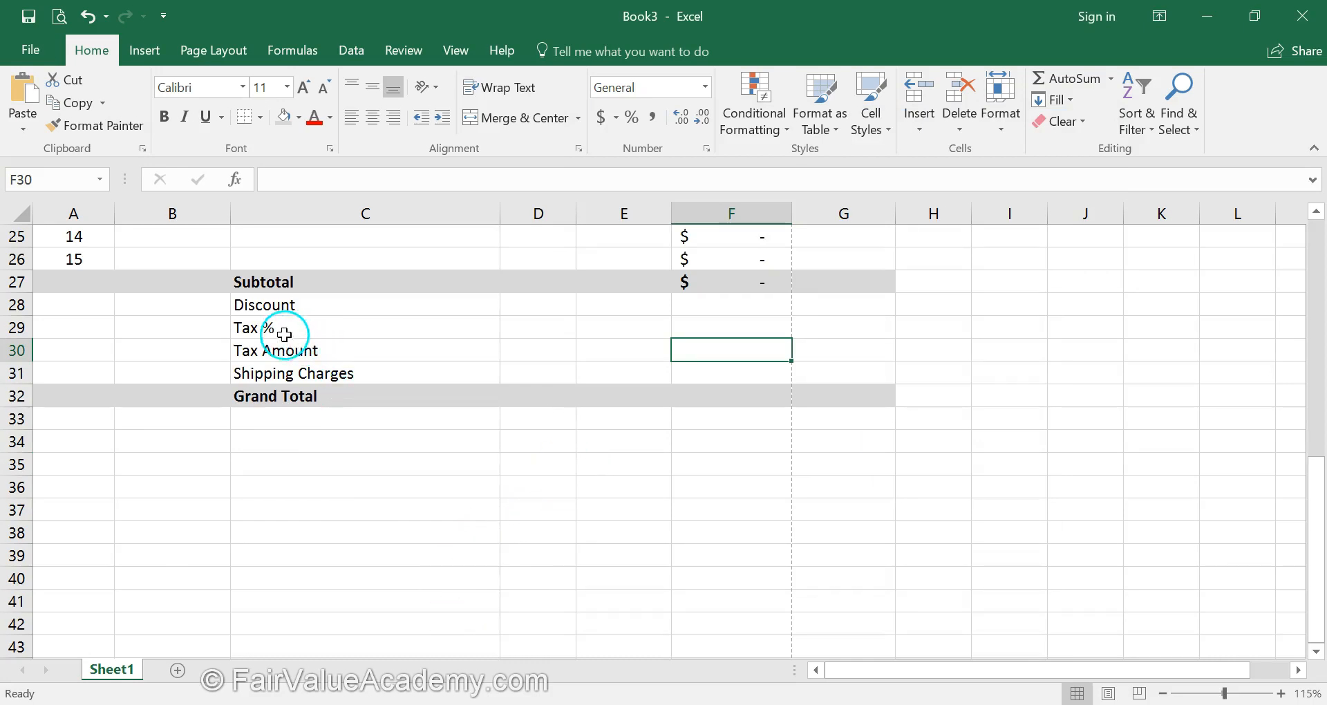
pyautogui.click(750, 331)
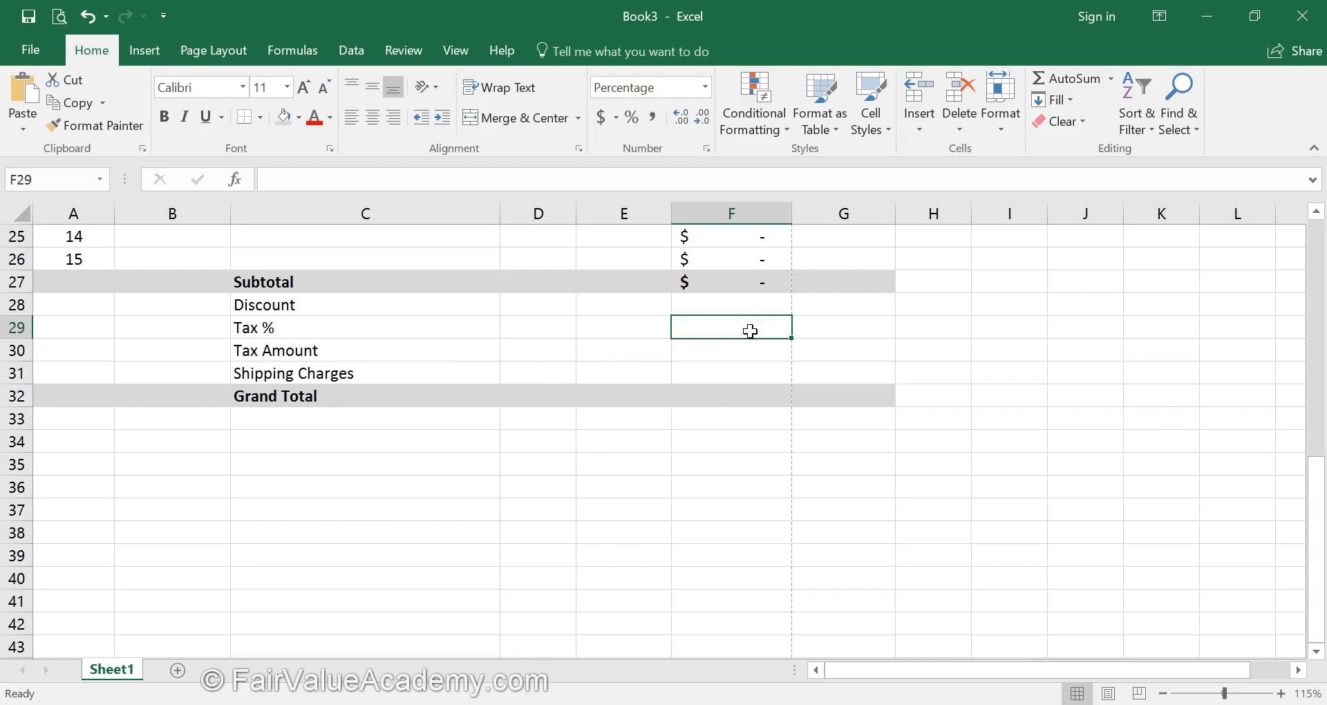
pyautogui.click(732, 281)
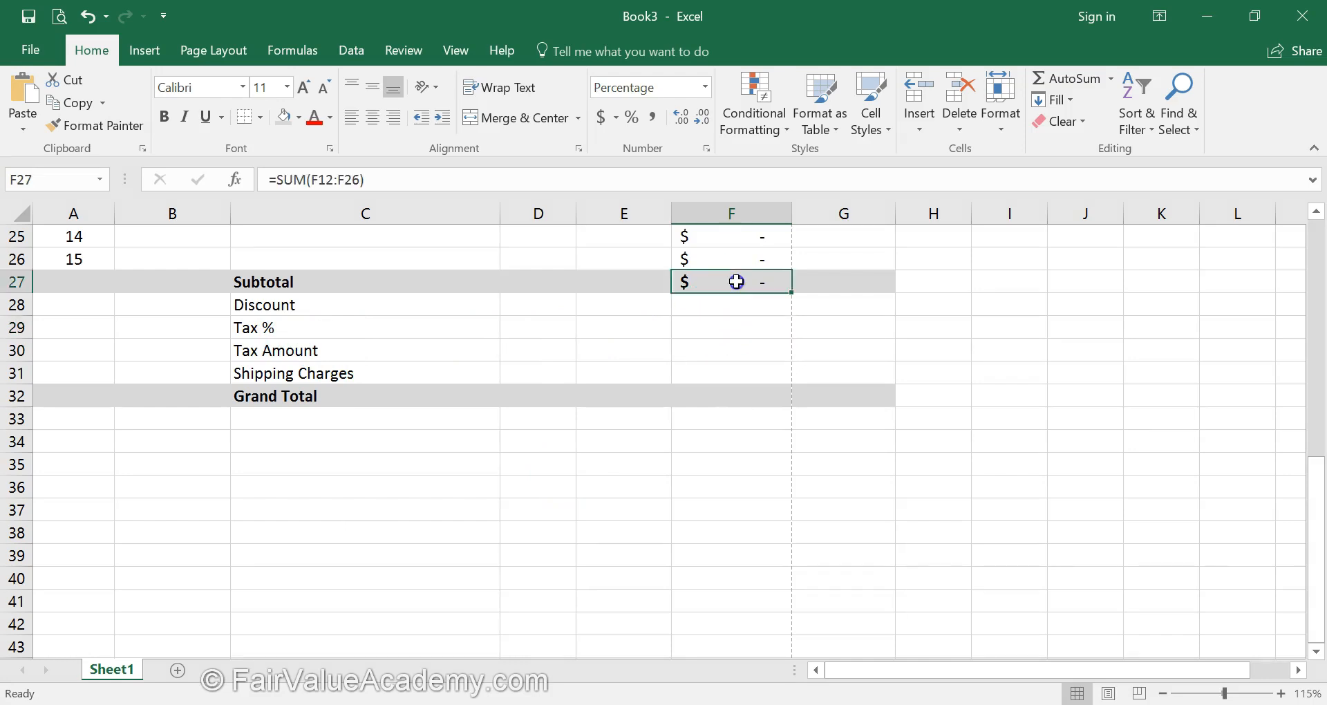
pyautogui.click(737, 305)
pyautogui.click(724, 348)
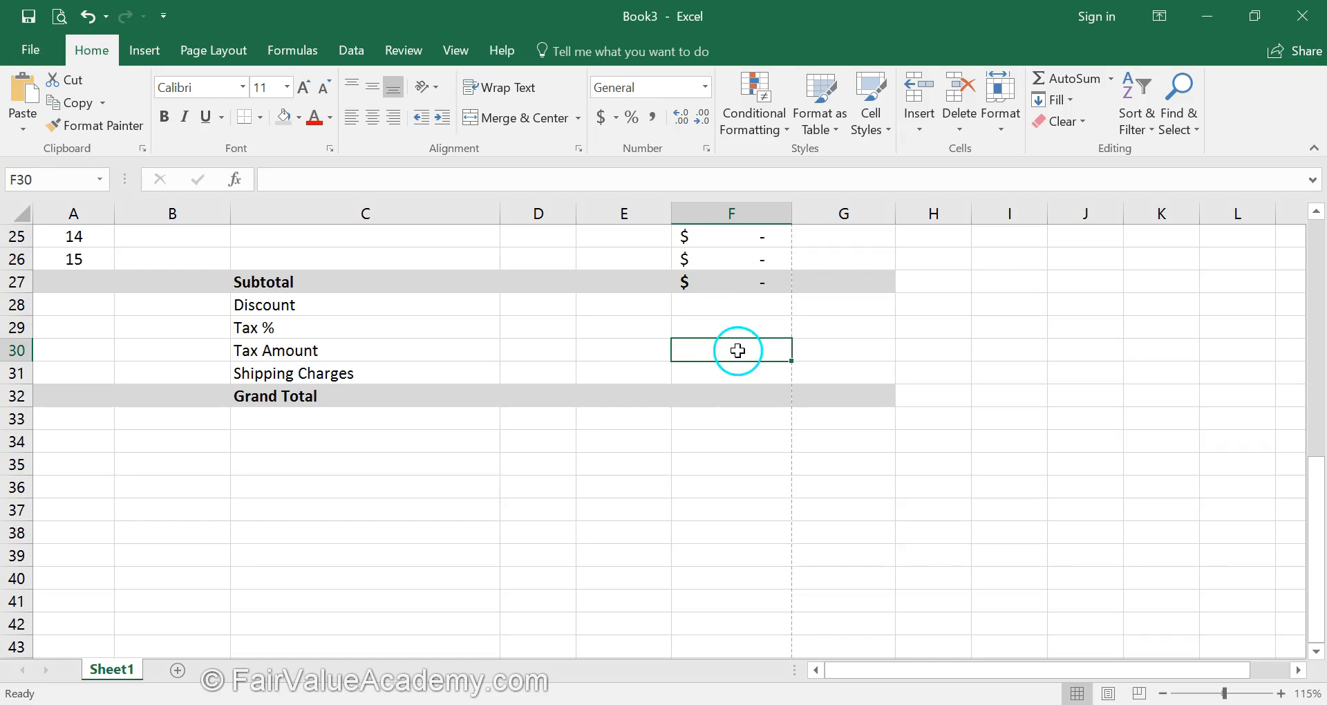
# - Enter the Grand Total formula =F27-F28+F30+F31 in cell F32
pyautogui.click(723, 401)
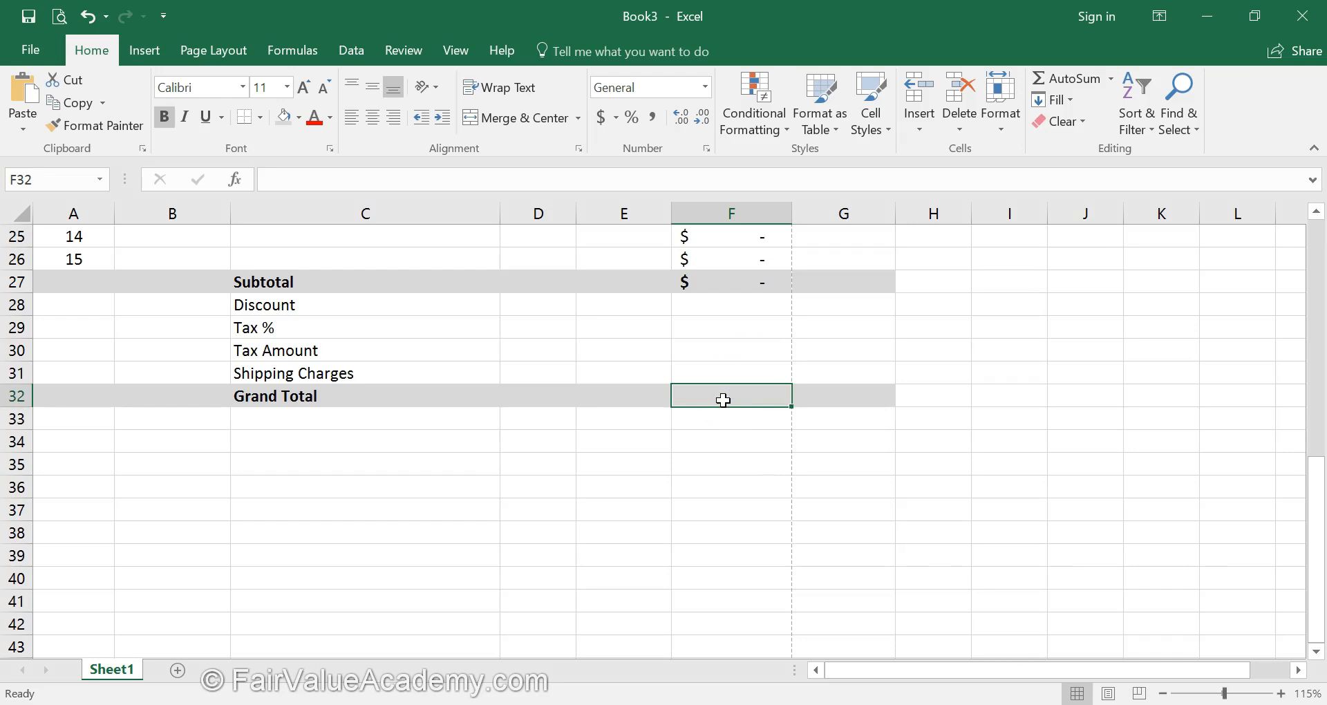
pyautogui.write('=')
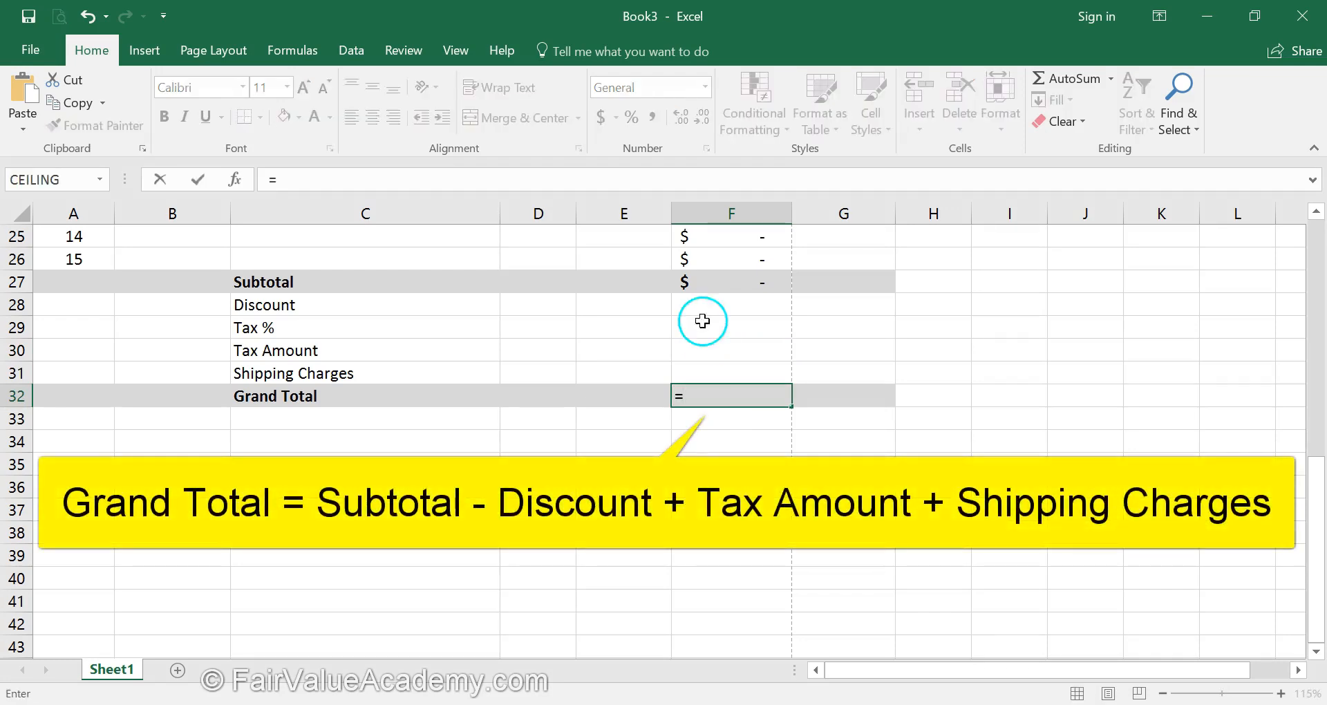
pyautogui.click(730, 283)
pyautogui.write('-')
pyautogui.click(729, 303)
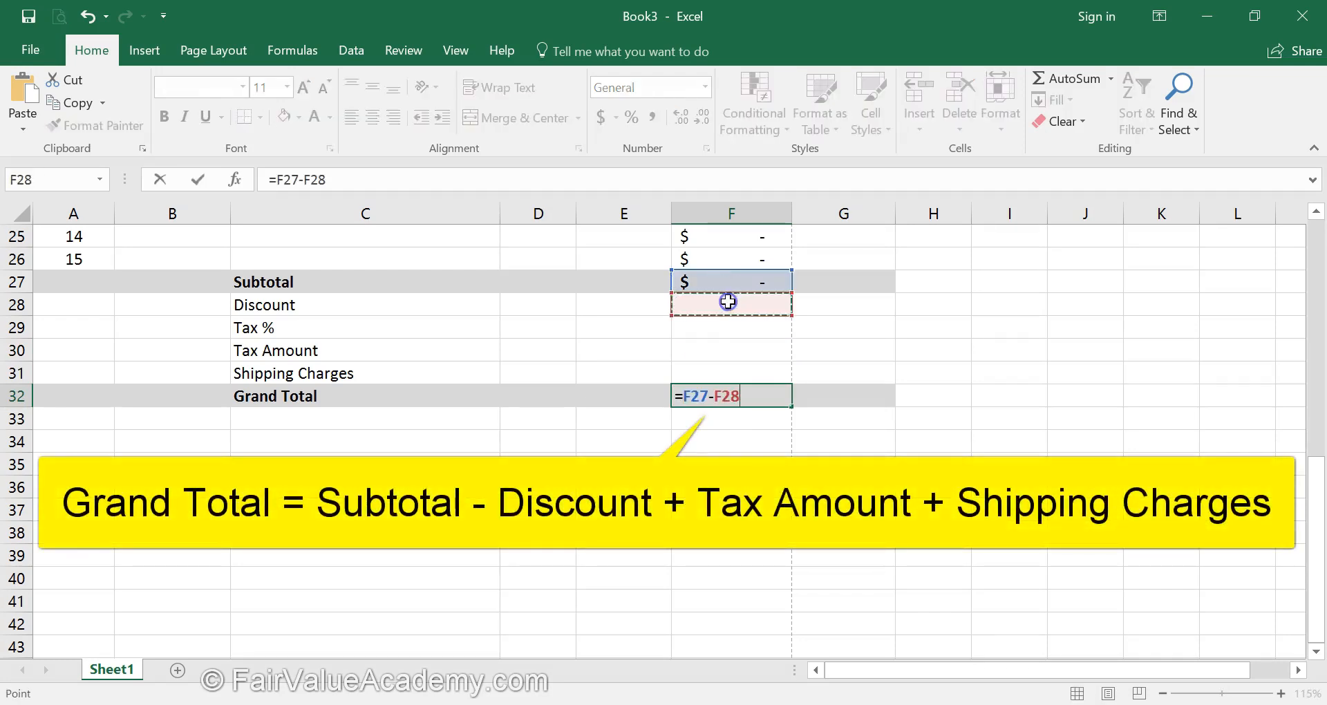
pyautogui.write('+')
pyautogui.click(728, 353)
pyautogui.write('+')
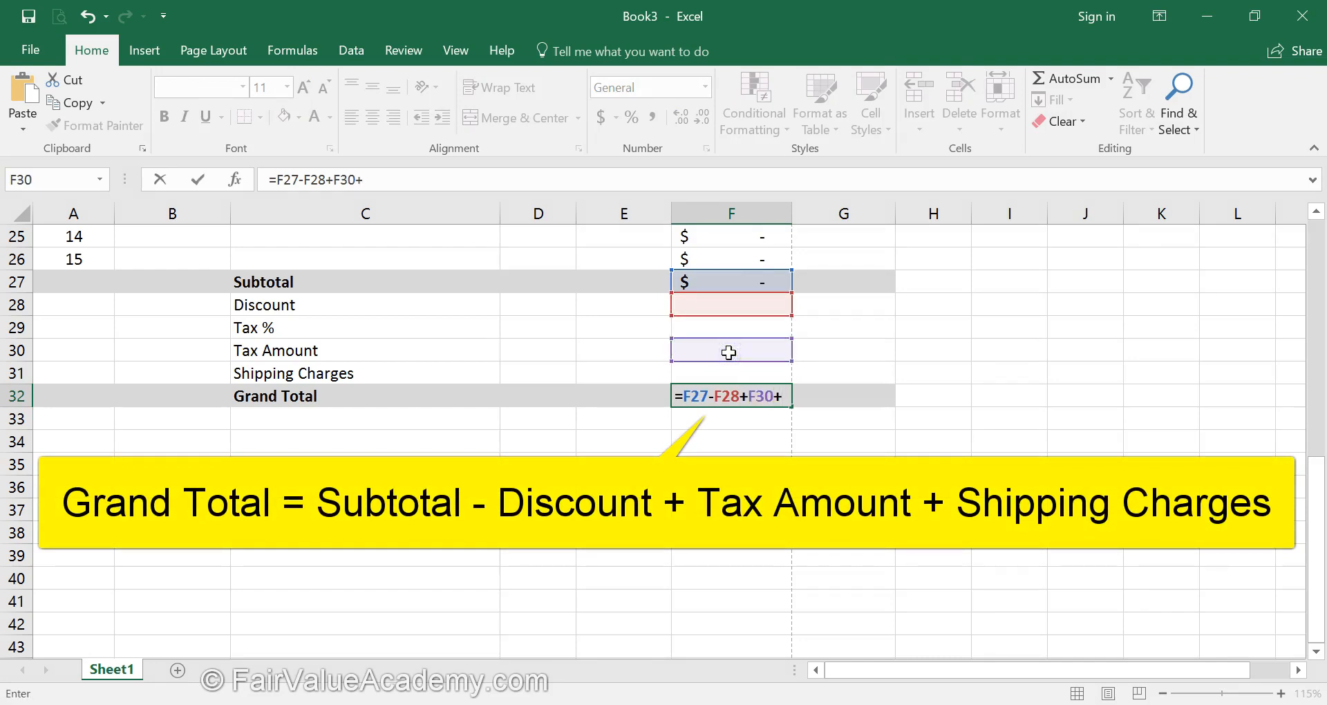
pyautogui.click(731, 373)
pyautogui.press('Return')
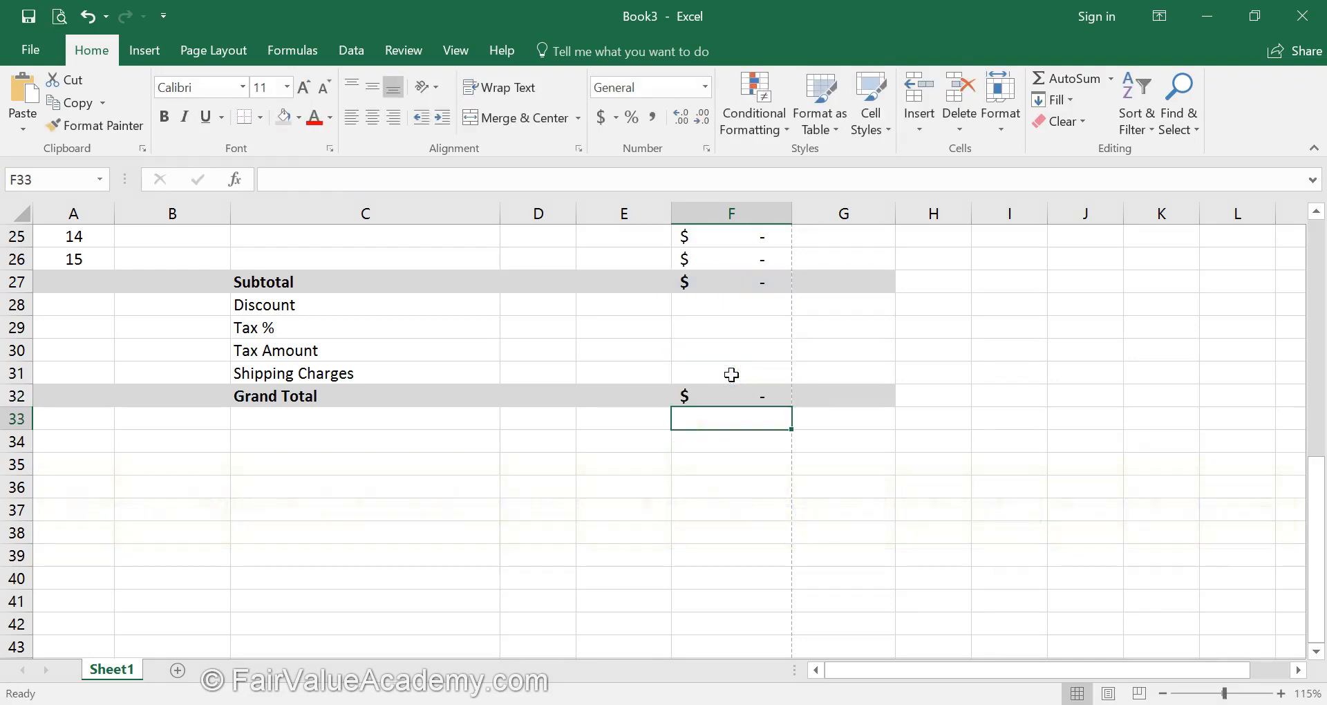
# - Switch to the workbook ABC Q-180022 1 page.xlsx and copy the Terms and Conditions heading with its nine numbered items
pyautogui.scroll(-1, 113, 415)
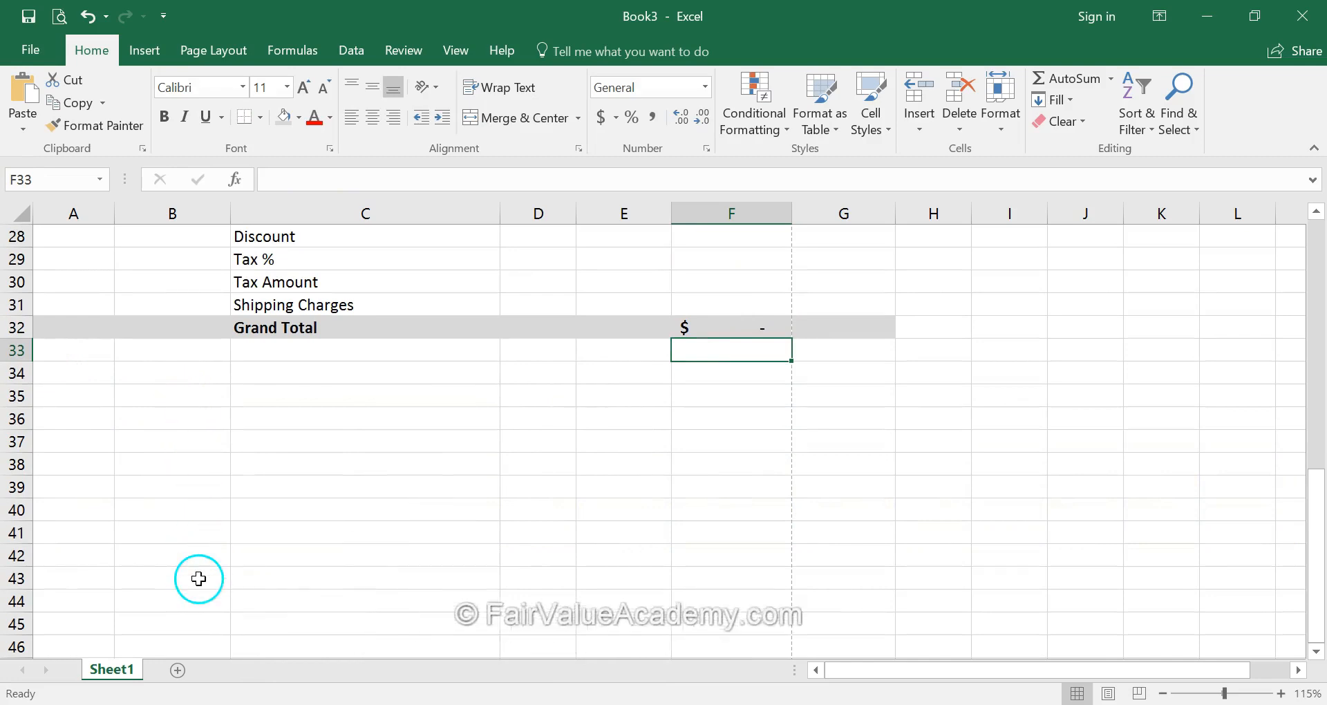
pyautogui.hotkey('alt', 'Tab')
pyautogui.hotkey('alt', 'Tab')
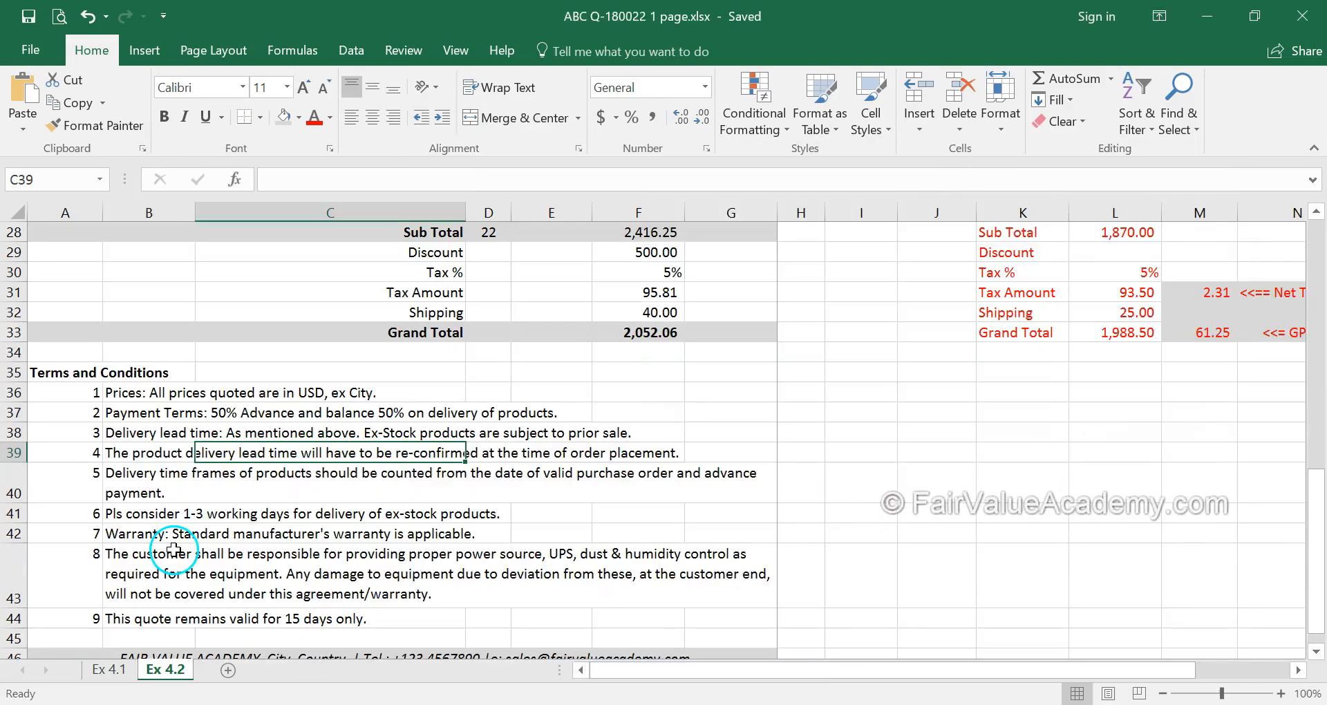
pyautogui.hotkey('ctrl', 'c')
pyautogui.moveTo(62, 372); pyautogui.dragTo(147, 620)
pyautogui.hotkey('ctrl', 'c')
# - Return to Book3 and paste the copied terms as values only, starting at cell A34
pyautogui.hotkey('alt', 'Tab')
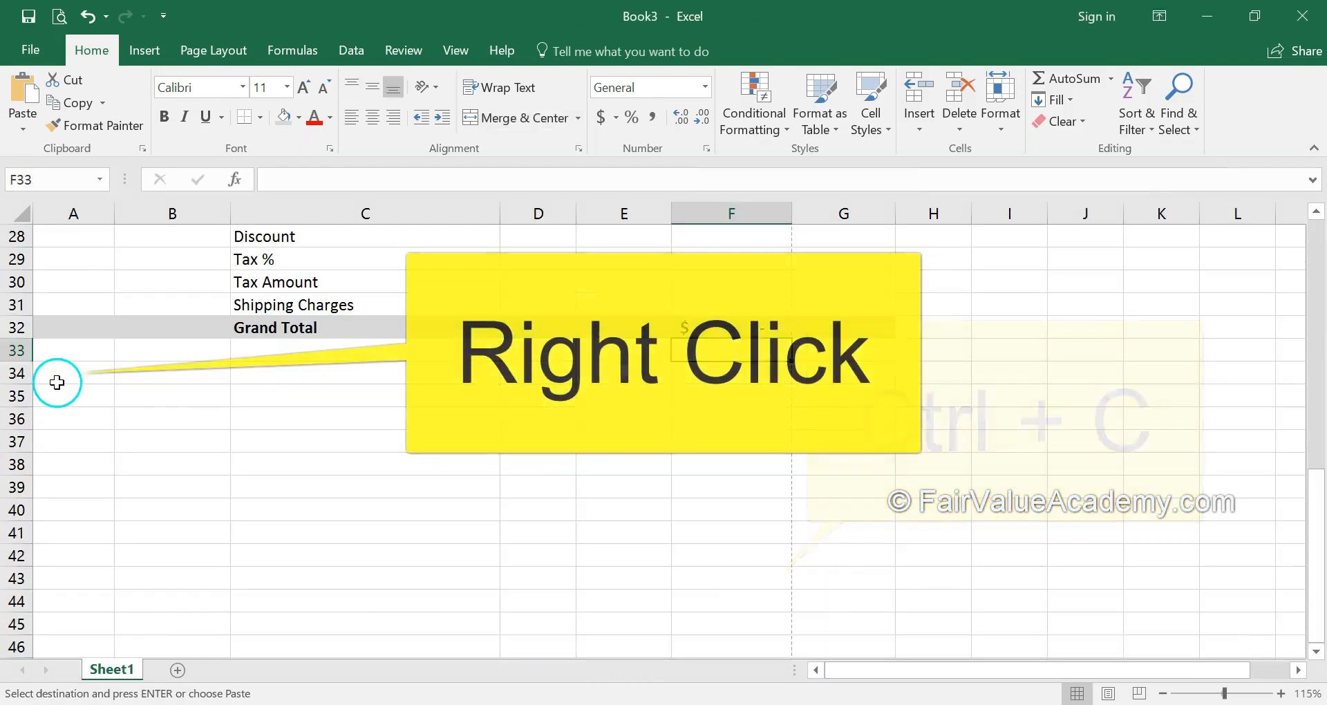
pyautogui.click(64, 373)
pyautogui.rightClick(64, 373)
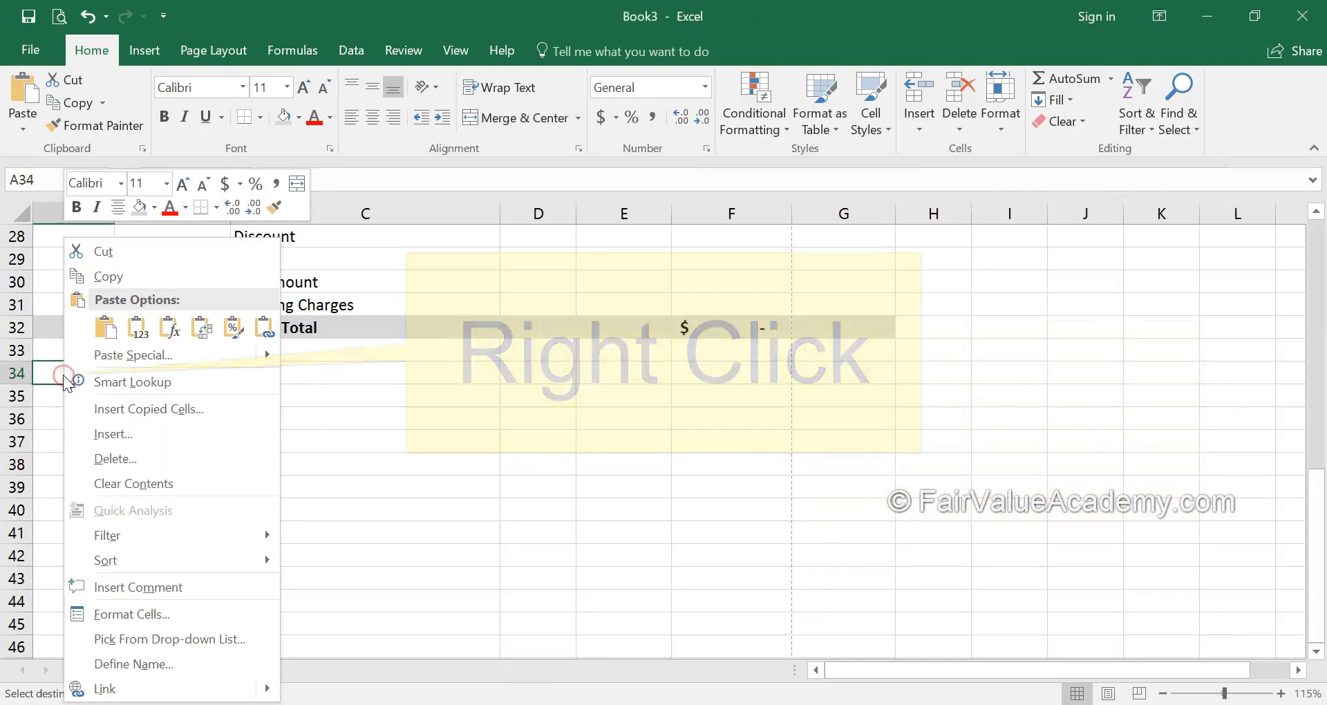
pyautogui.click(123, 351)
pyautogui.click(54, 271)
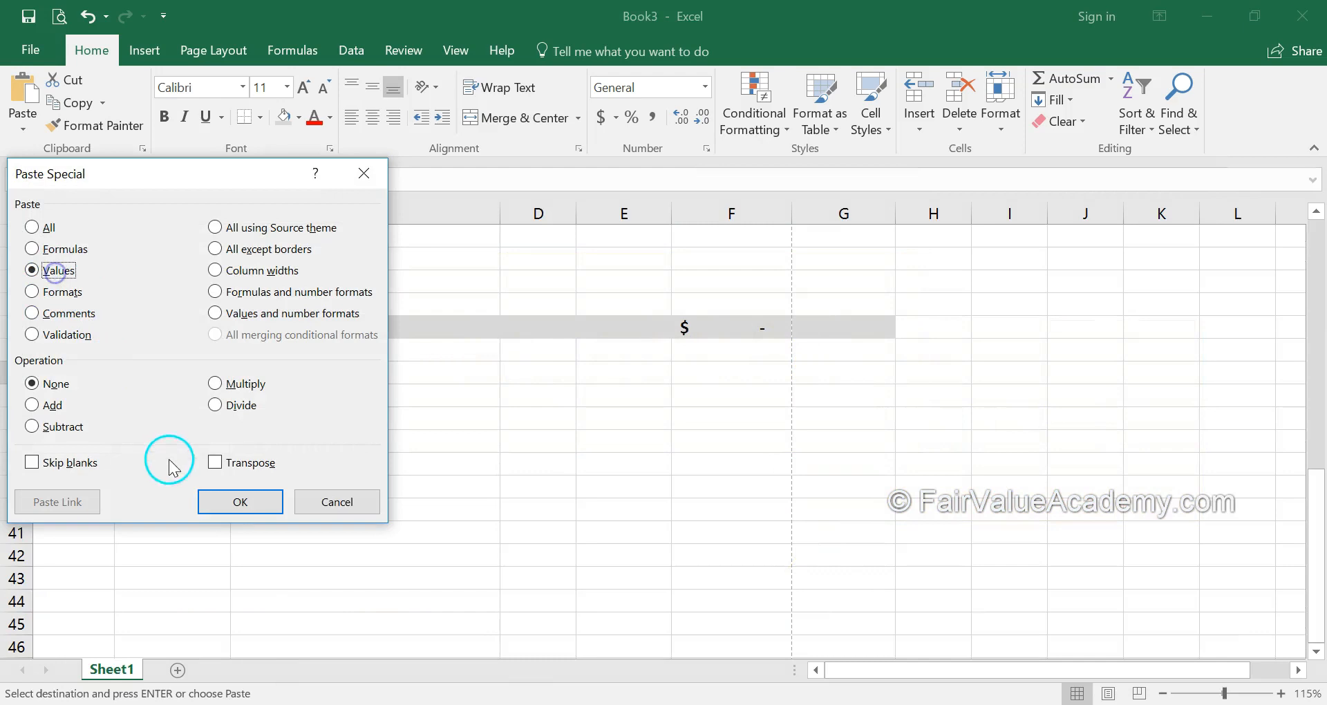
pyautogui.click(239, 501)
pyautogui.click(389, 632)
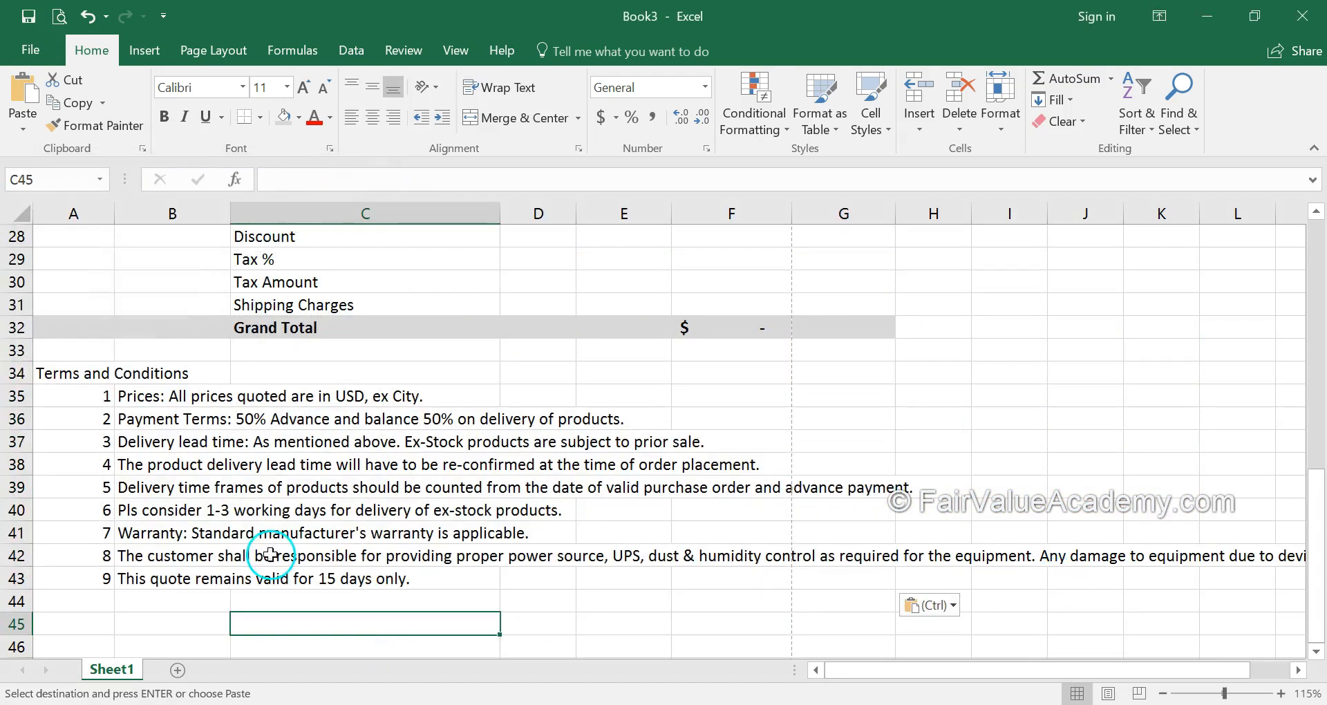
# - Merge B39:G39 for term 5, left-align and wrap its text, and increase row 39's height to fit two lines
pyautogui.click(371, 491)
pyautogui.click(394, 557)
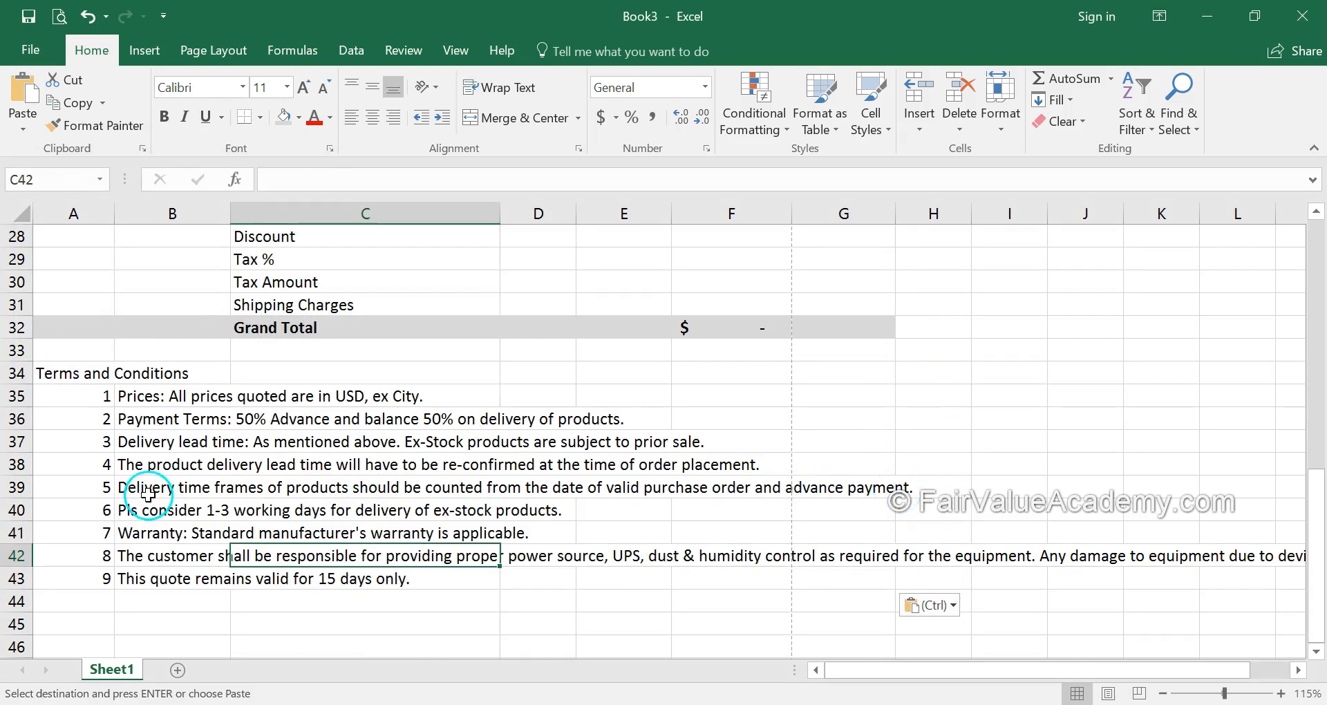
pyautogui.moveTo(148, 494); pyautogui.dragTo(860, 488)
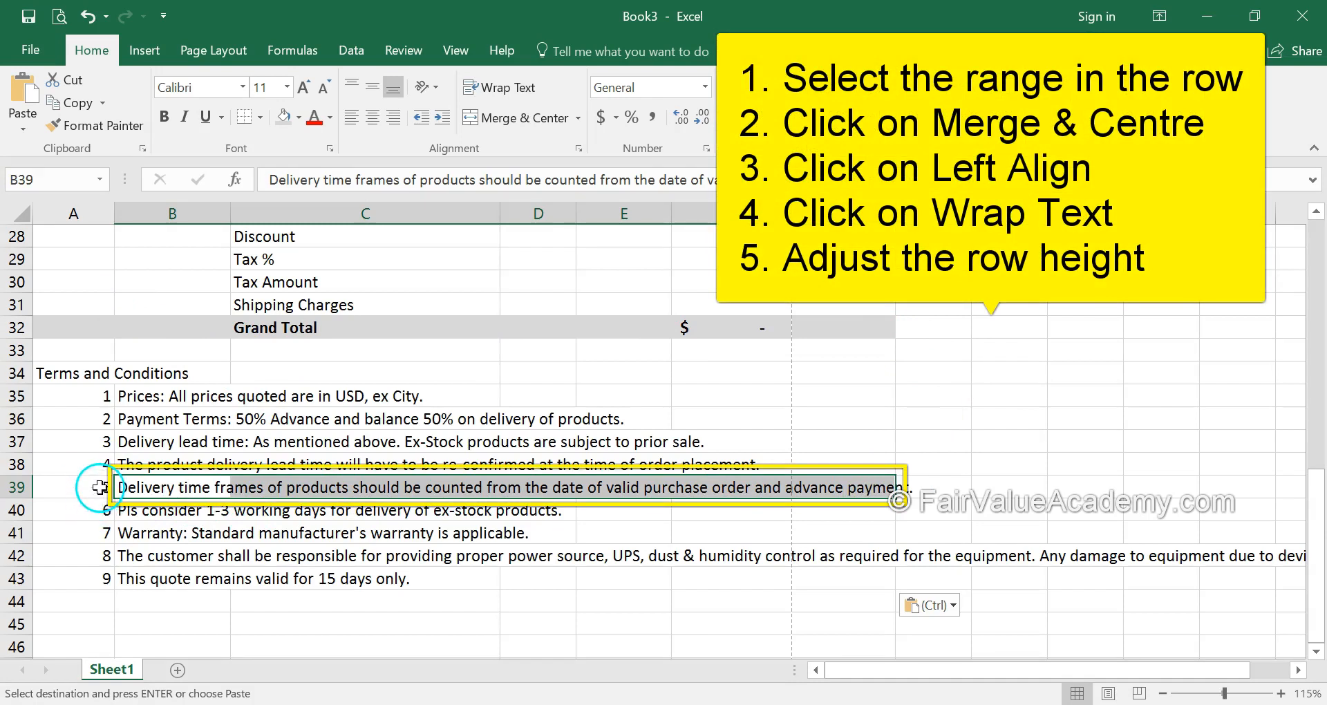
pyautogui.click(507, 120)
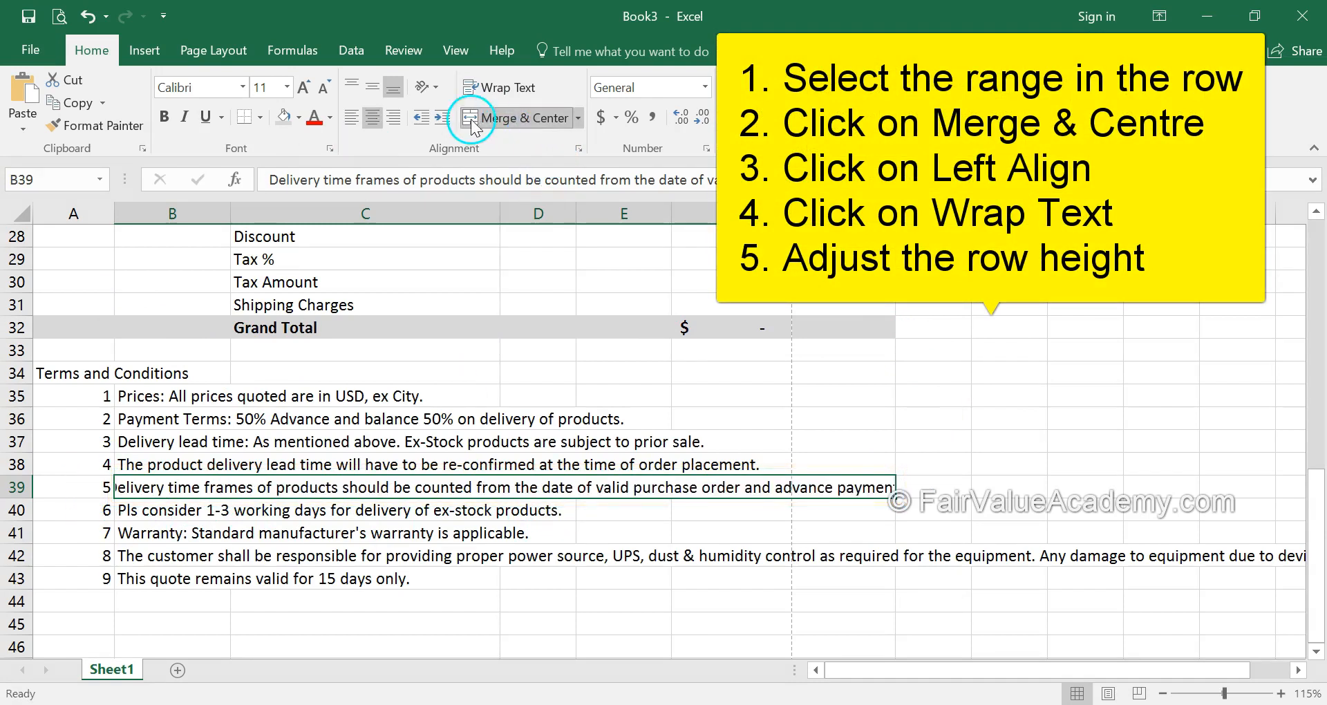
pyautogui.click(352, 121)
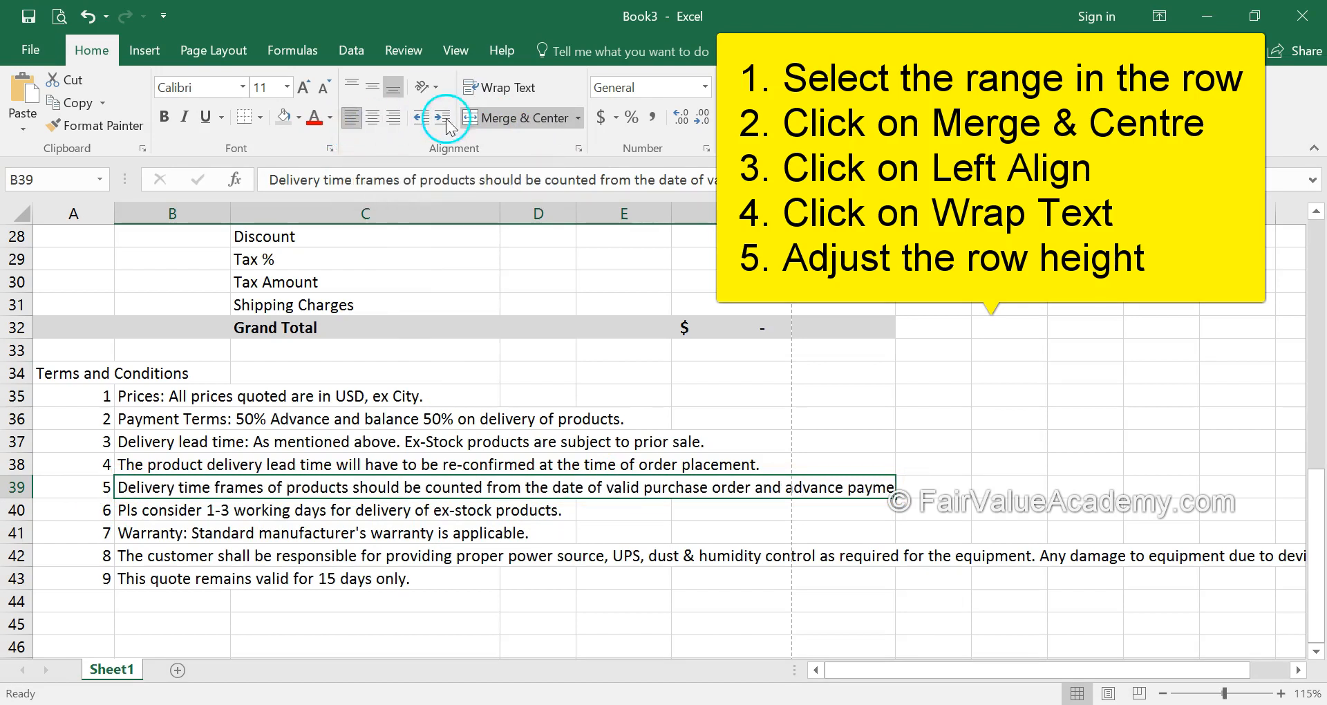
pyautogui.click(517, 87)
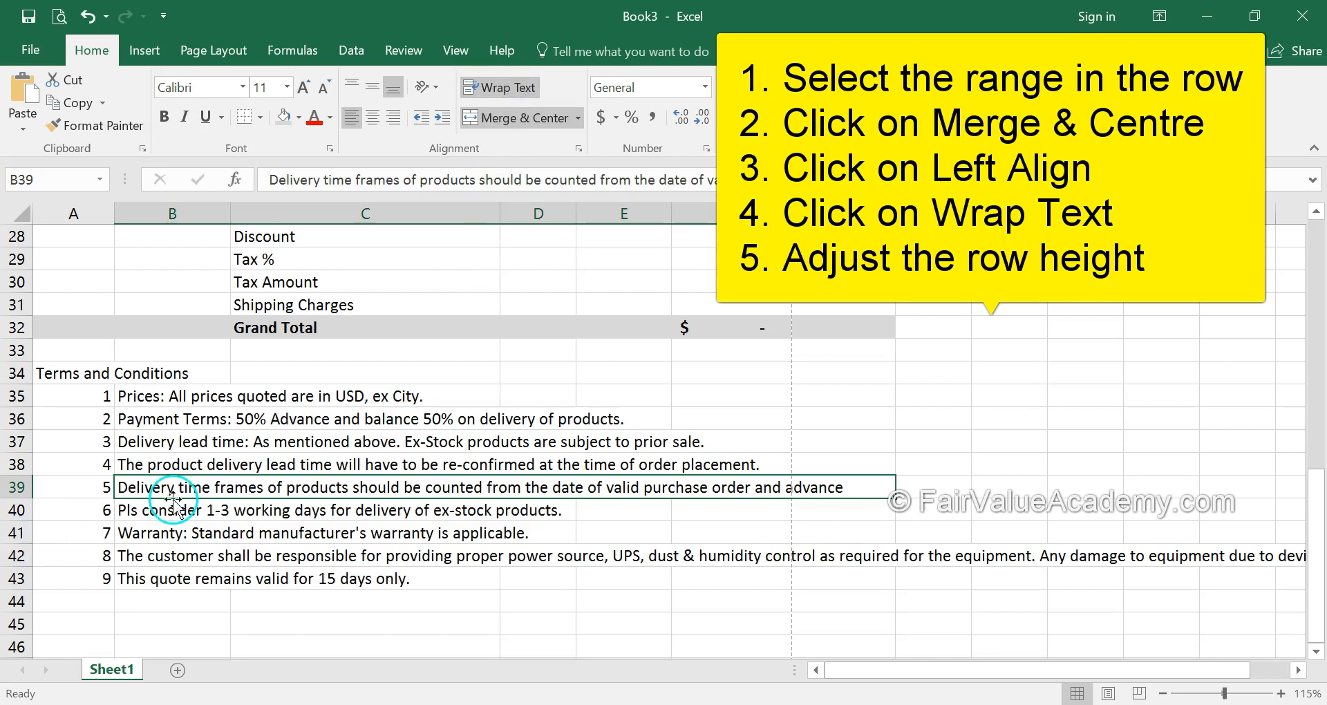
pyautogui.click(56, 509)
pyautogui.moveTo(17, 498); pyautogui.dragTo(17, 521)
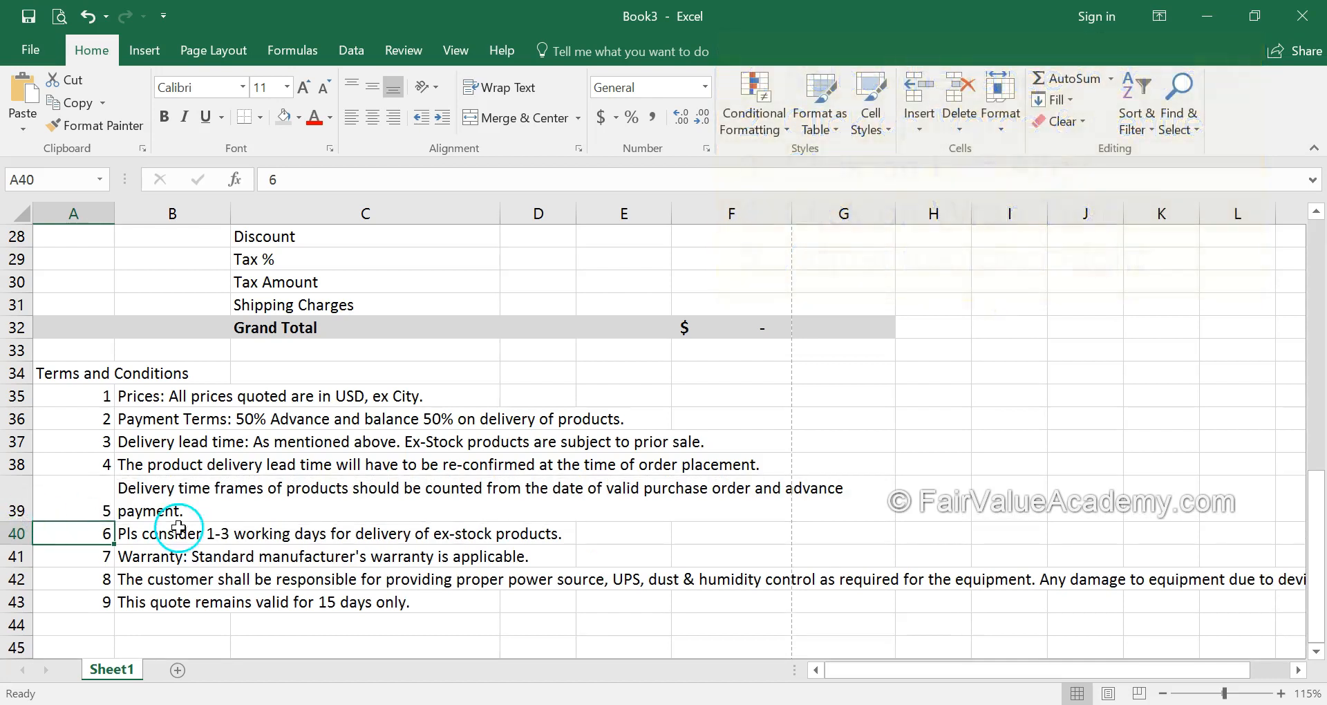
# - Merge B42:G42 for term 8, left-align and wrap its text, and increase row 42's height to fit three lines
pyautogui.moveTo(157, 581); pyautogui.dragTo(246, 577)
pyautogui.moveTo(335, 577); pyautogui.dragTo(841, 586)
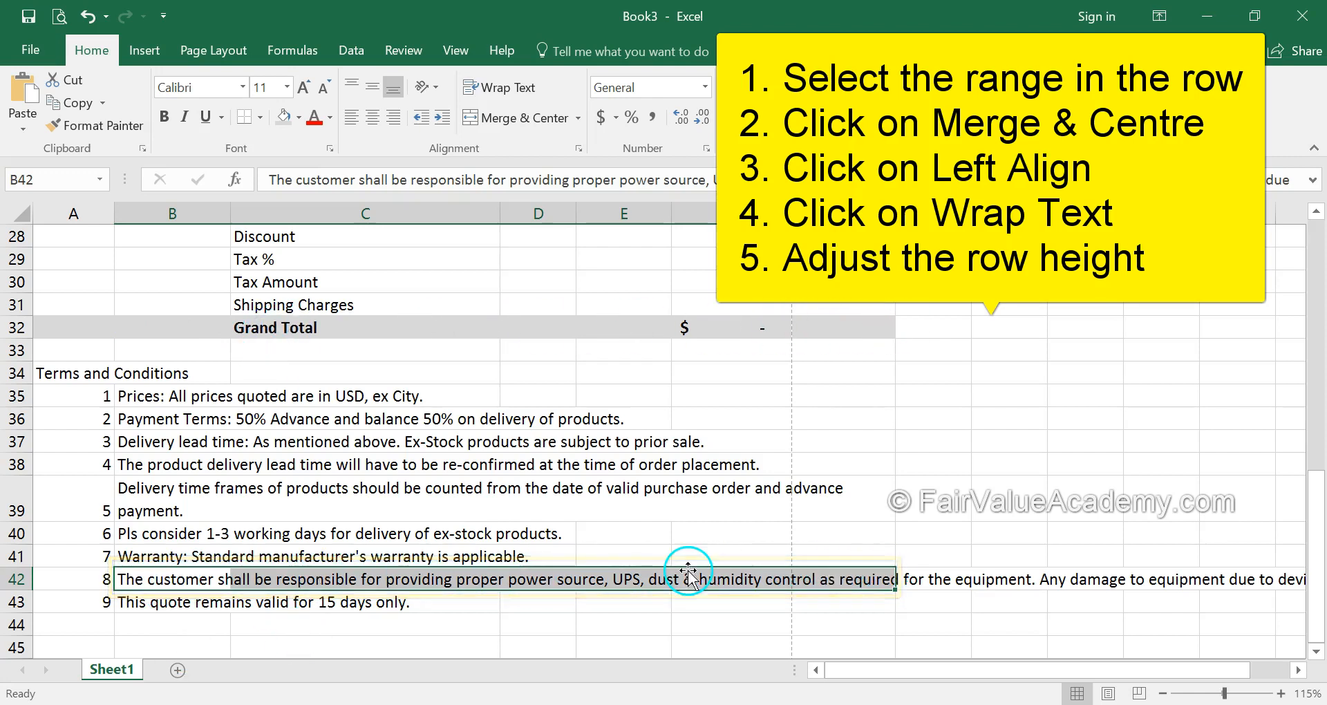
pyautogui.click(521, 119)
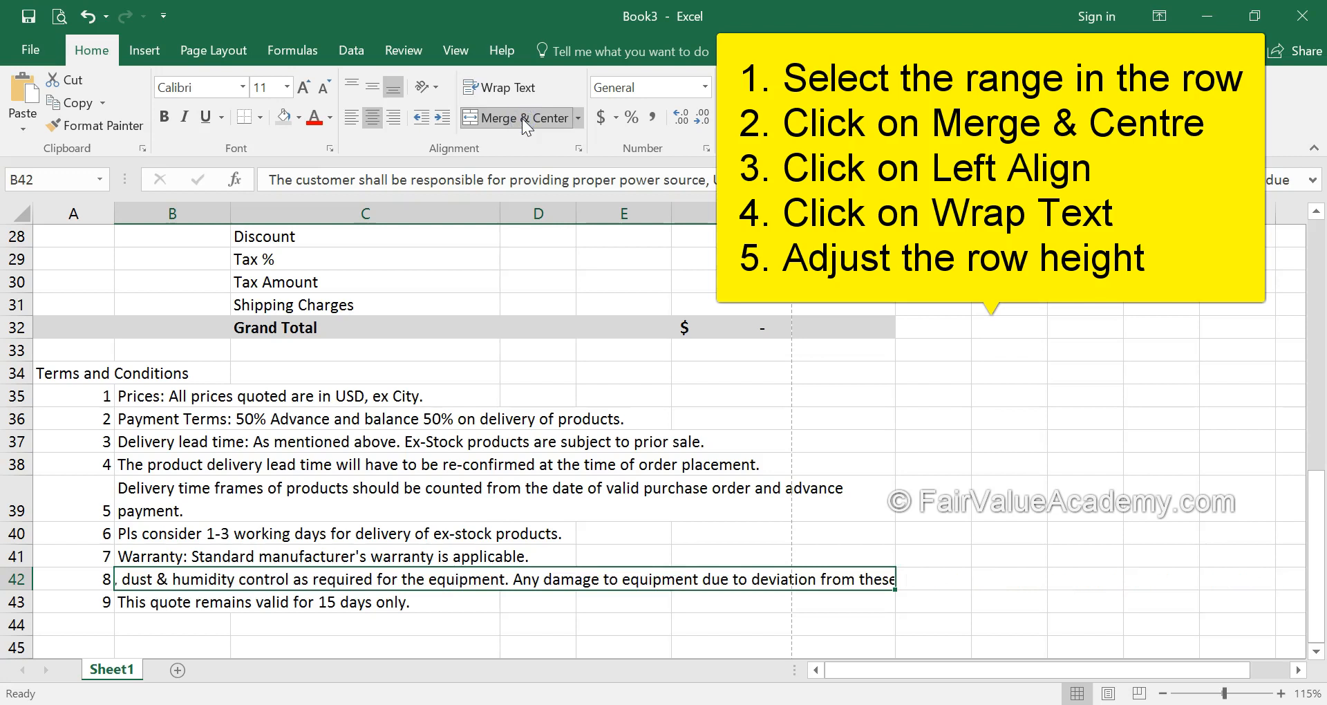
pyautogui.click(350, 119)
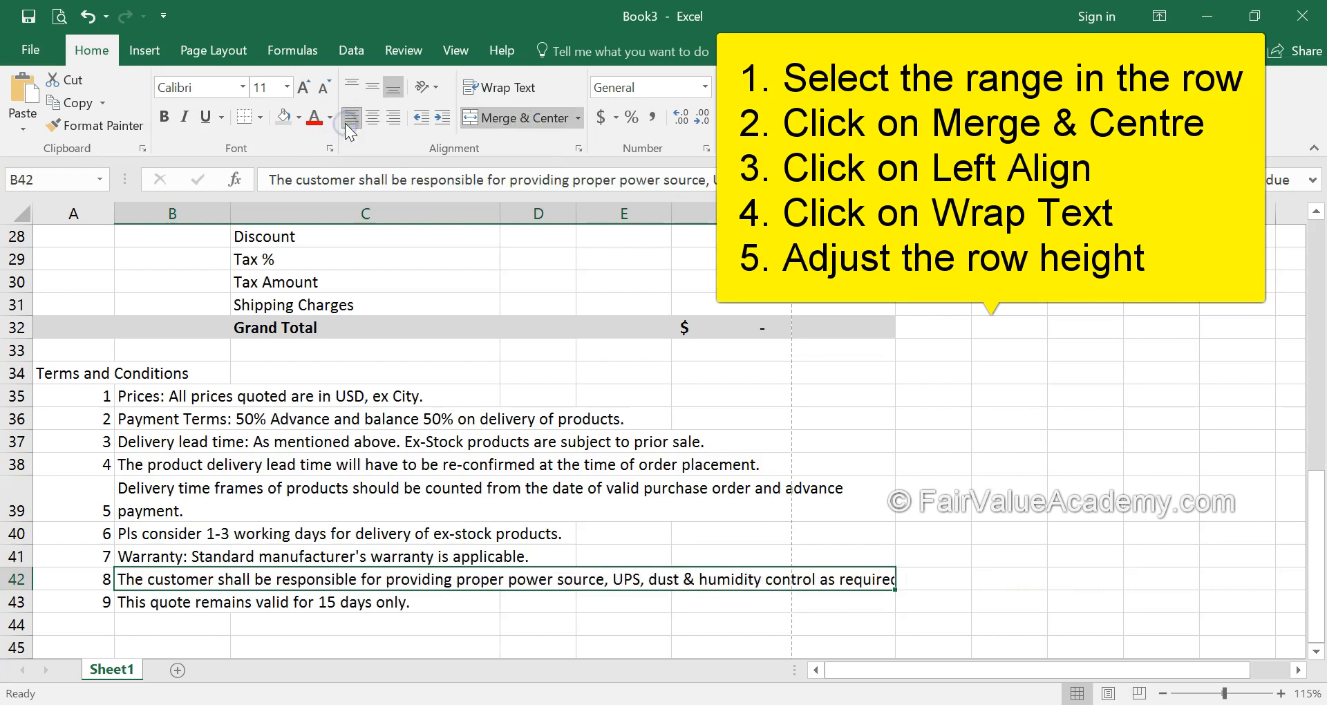
pyautogui.click(515, 87)
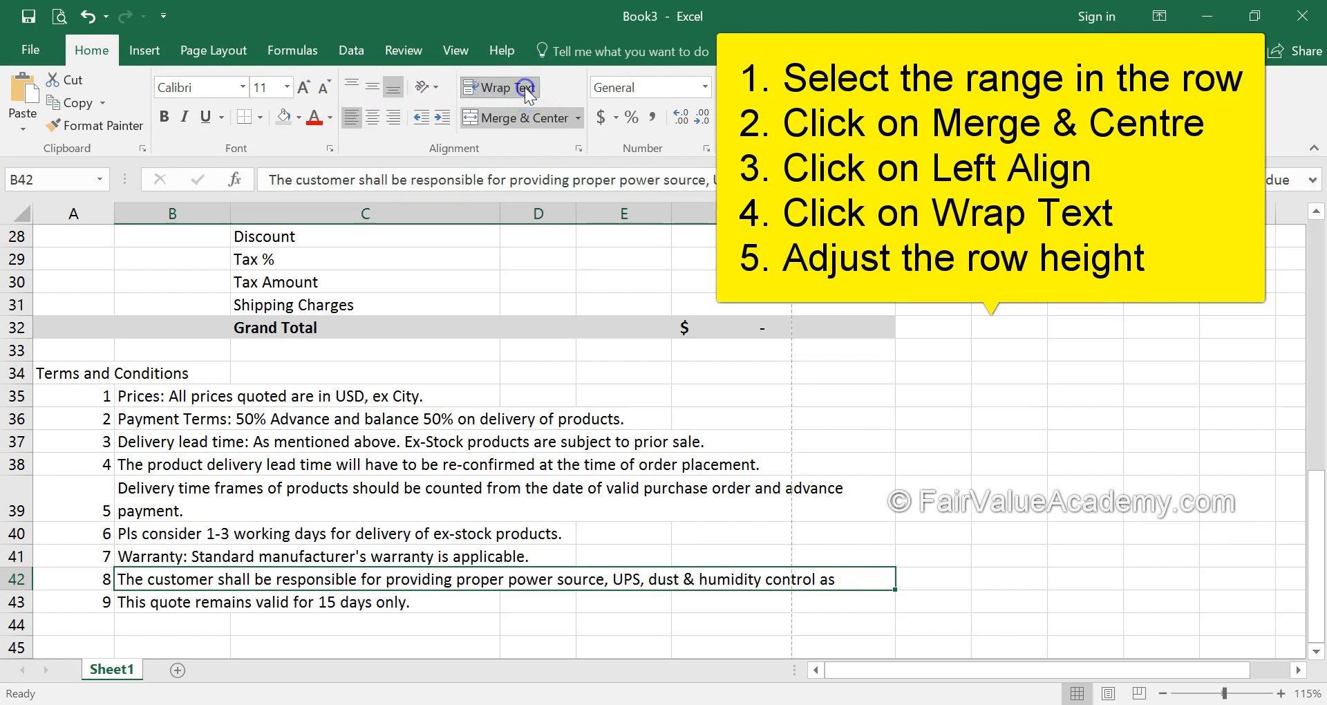
pyautogui.moveTo(18, 590); pyautogui.dragTo(17, 647)
pyautogui.scroll(-1, 28, 583)
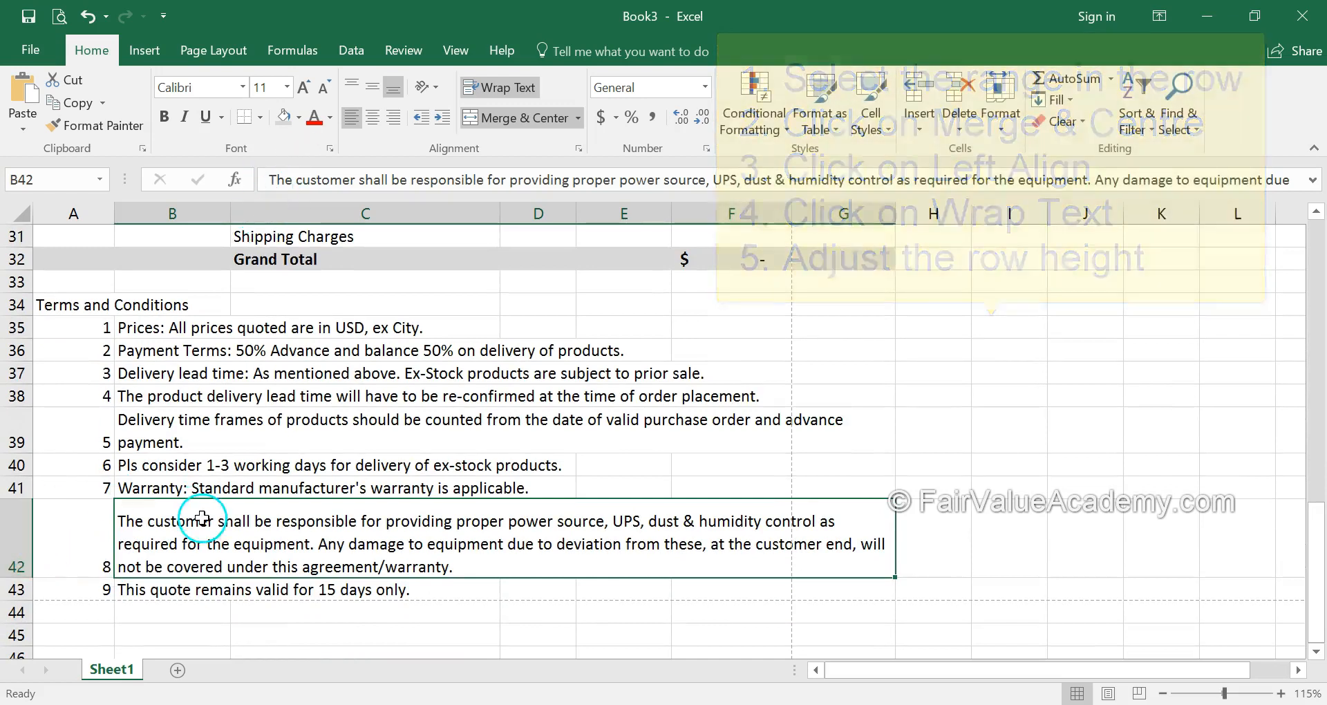
# - Set the vertical alignment of all cells in the sheet to Top Align
pyautogui.click(90, 554)
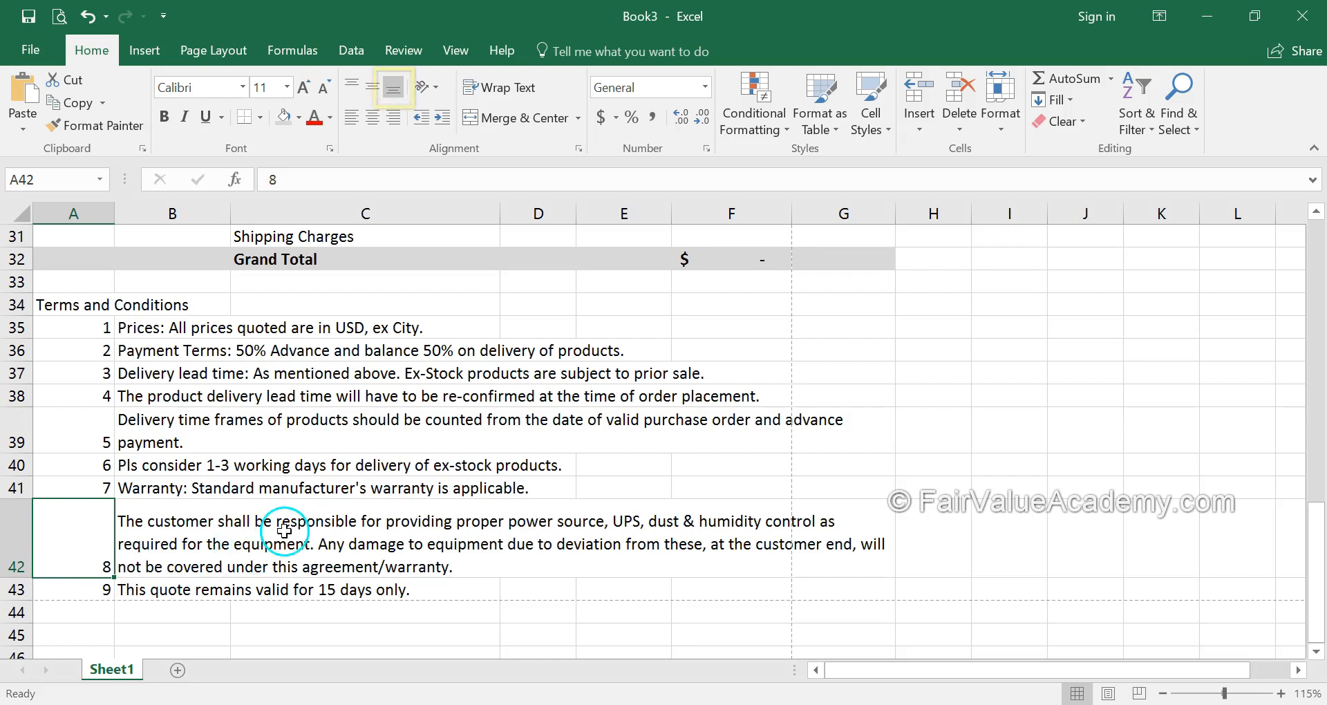
pyautogui.click(394, 89)
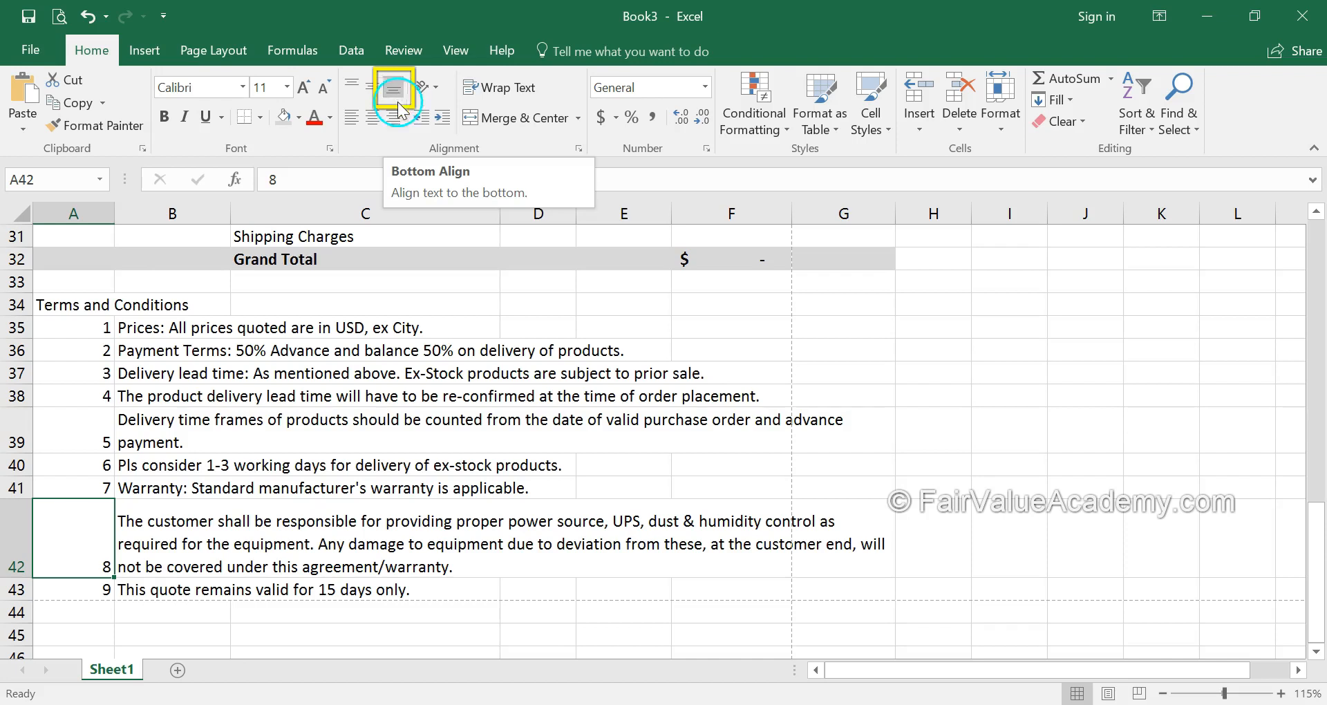
pyautogui.click(409, 367)
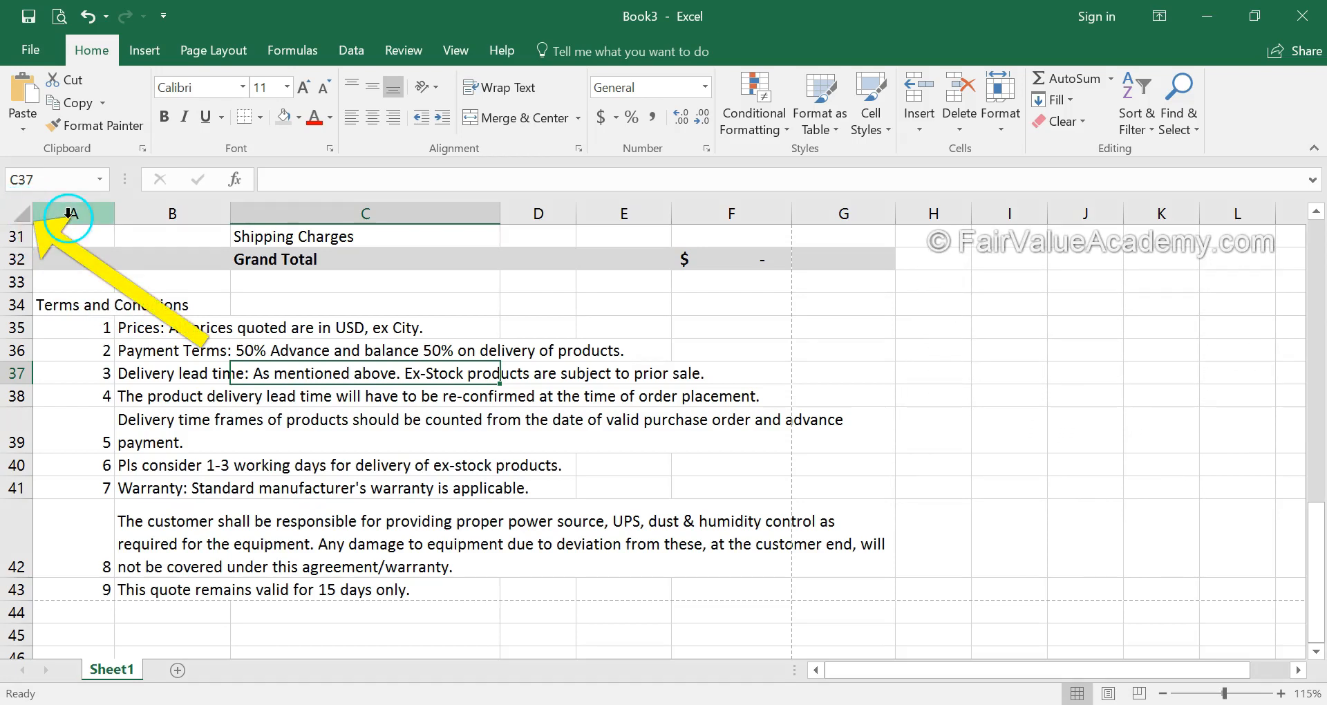
pyautogui.click(15, 216)
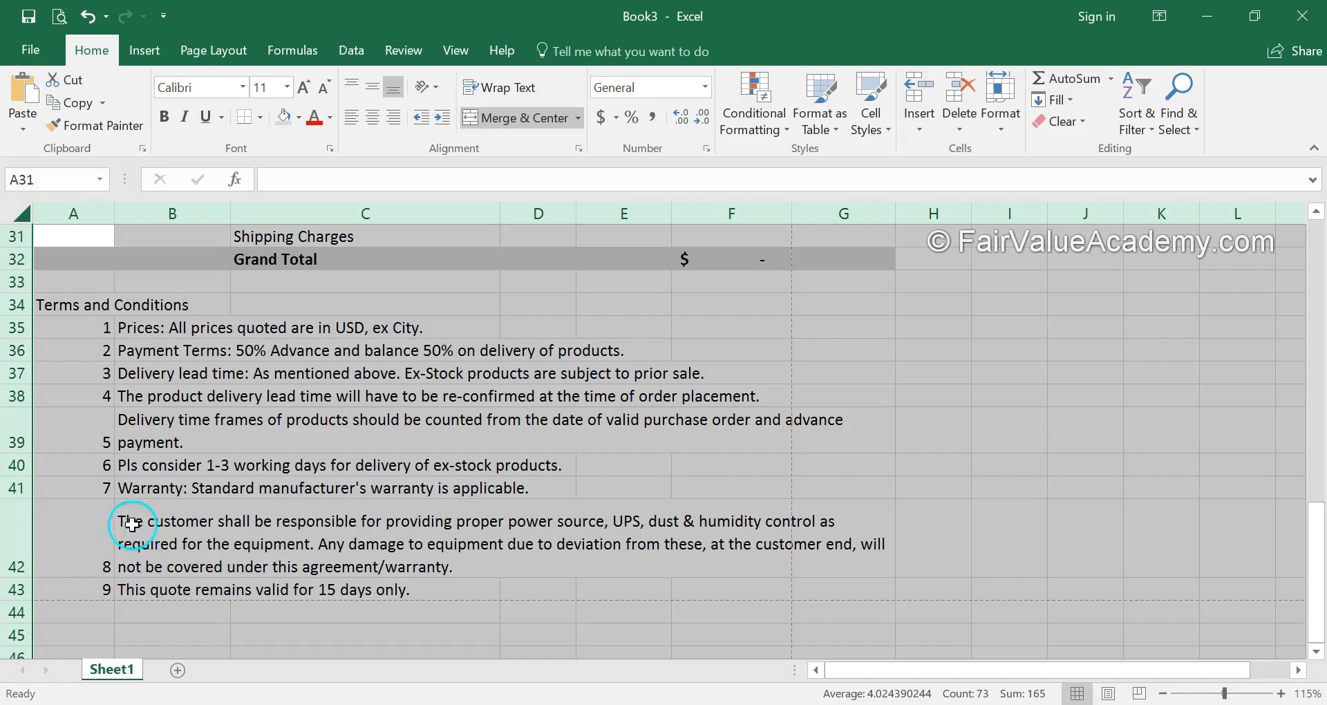
pyautogui.click(349, 86)
pyautogui.click(105, 423)
pyautogui.click(102, 525)
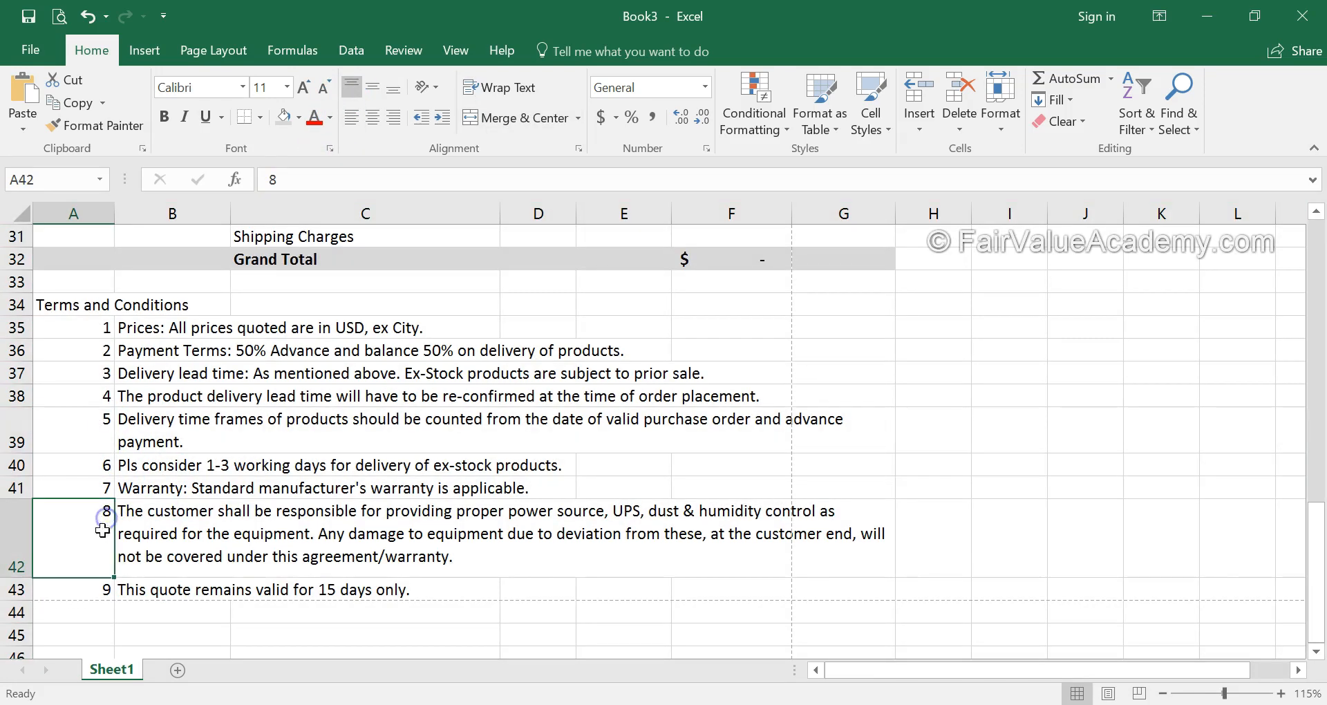
# - Reduce row 42's height slightly so it fits the three lines of term 8 more closely
pyautogui.click(198, 535)
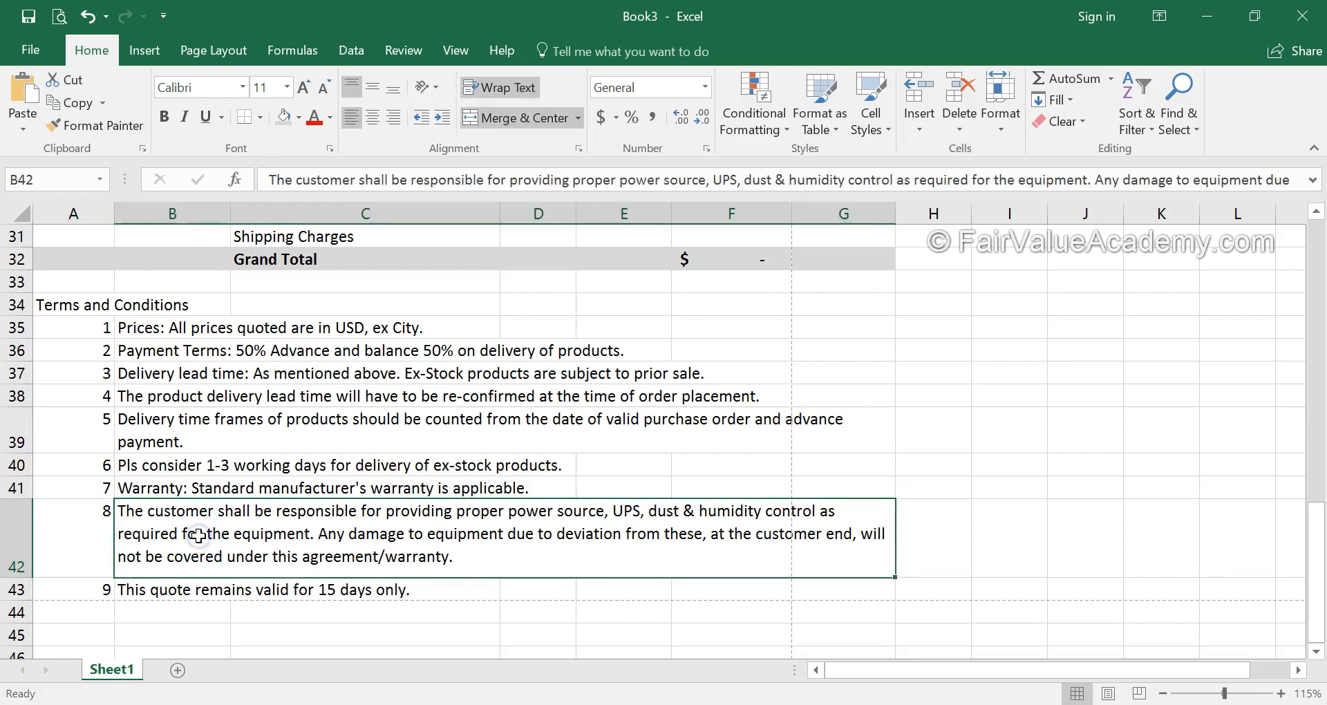
pyautogui.moveTo(16, 578); pyautogui.dragTo(13, 573)
pyautogui.click(471, 625)
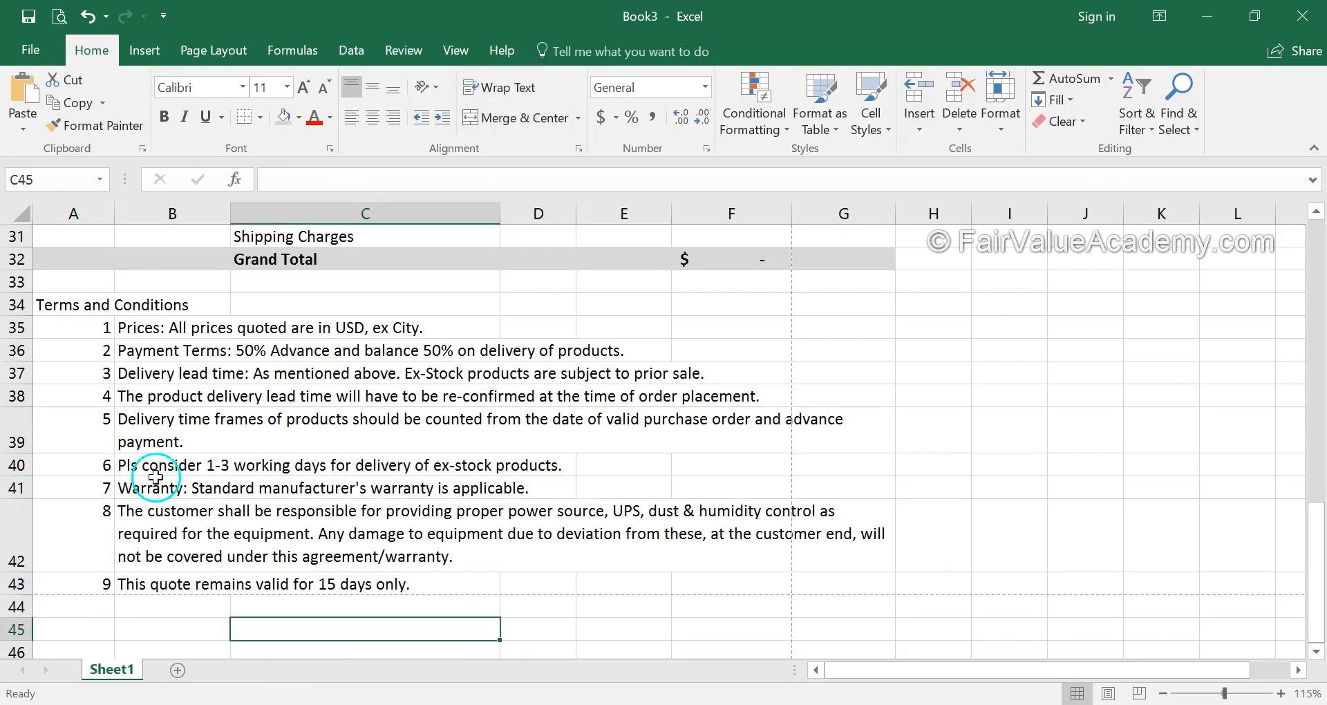
# - Make the Terms and Conditions heading in A34 bold
pyautogui.click(72, 302)
pyautogui.click(164, 116)
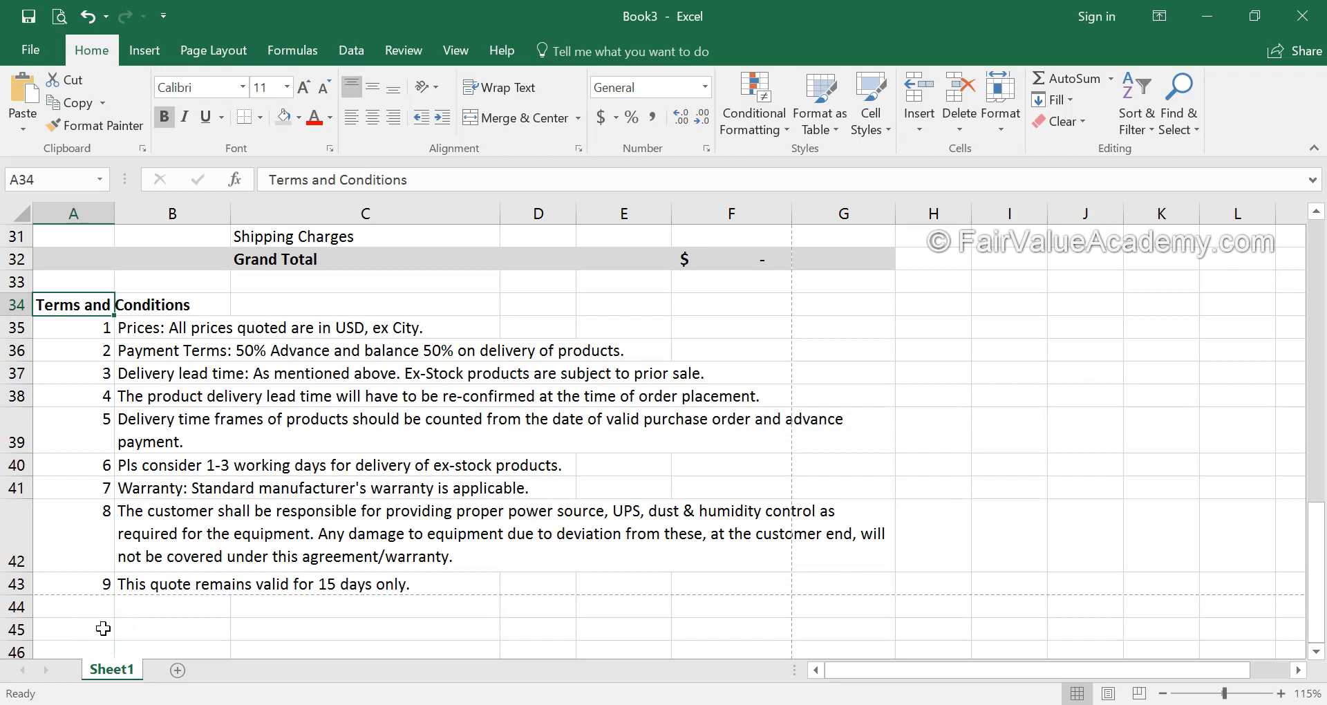
# - Enter a company footer line in A45 with Fair Value Academy, Address, the telephone number and the e-mail address
pyautogui.click(103, 628)
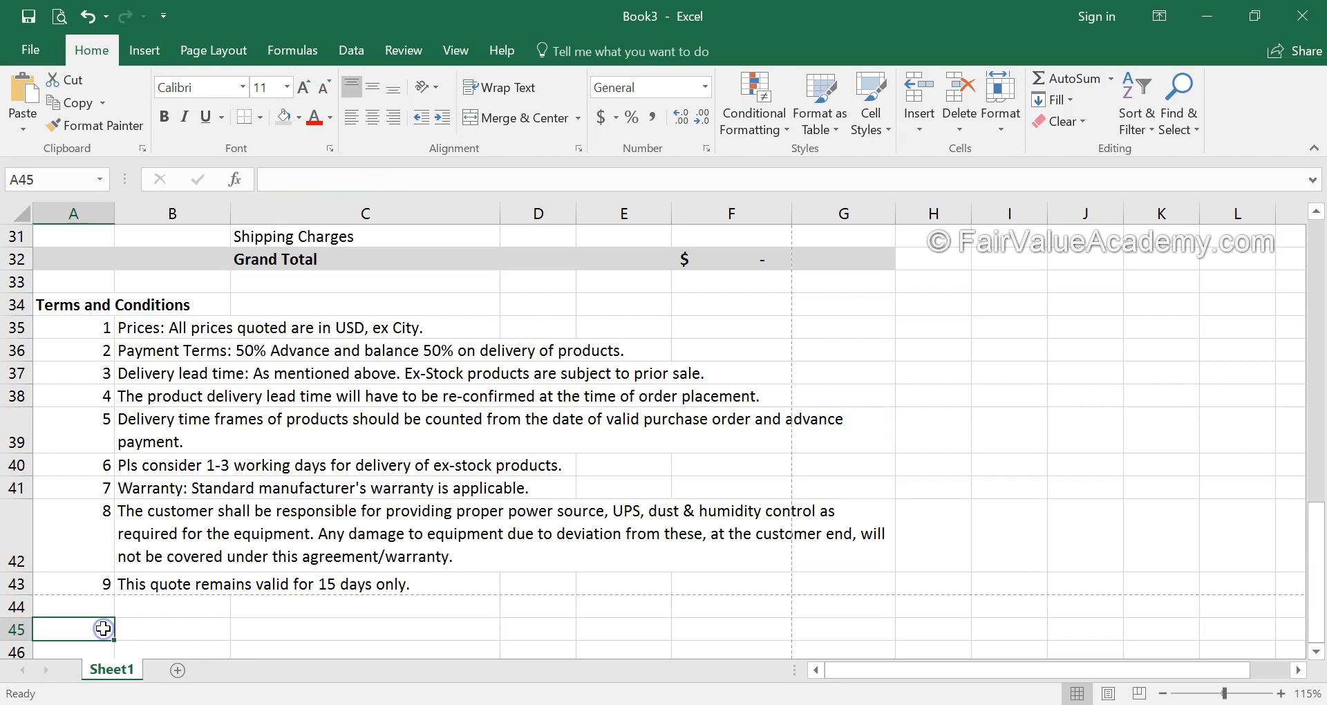
pyautogui.write('Fa')
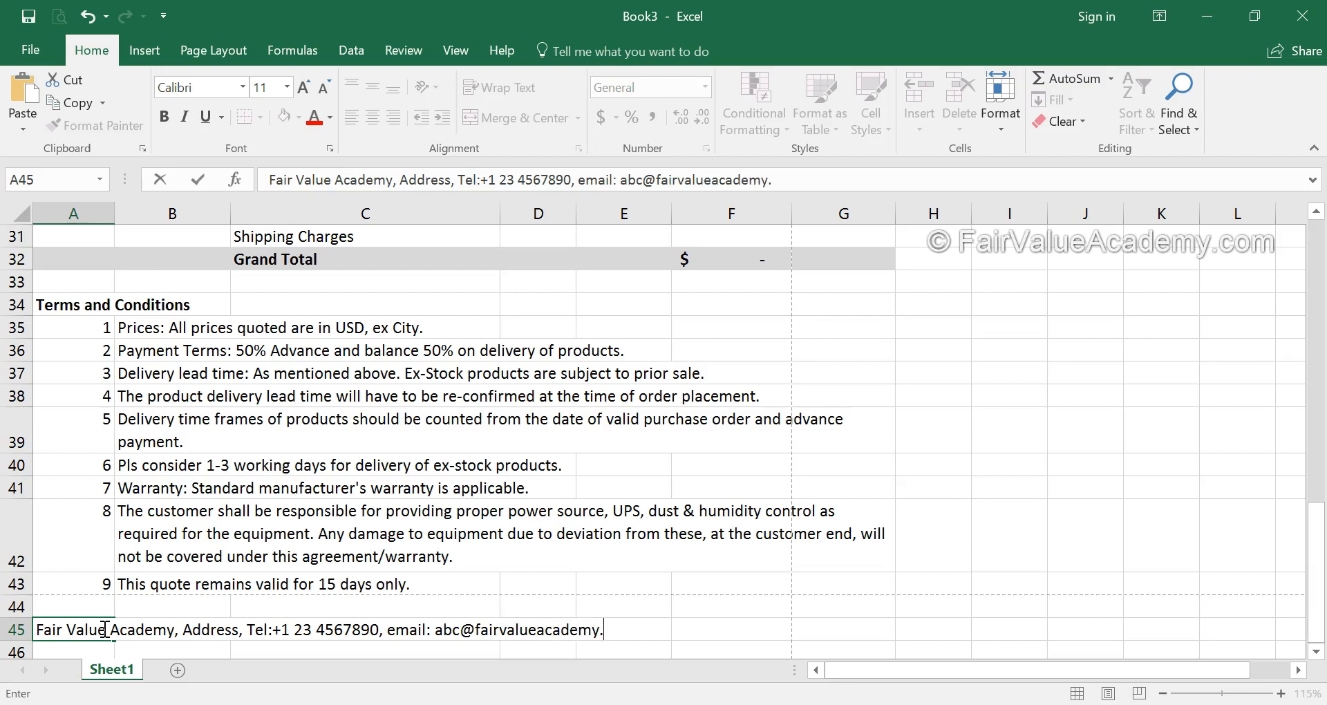
pyautogui.press('Return')
# - Merge and center the footer line across A45:G45 at font size 10 with a light gray fill
pyautogui.moveTo(103, 606); pyautogui.dragTo(815, 617)
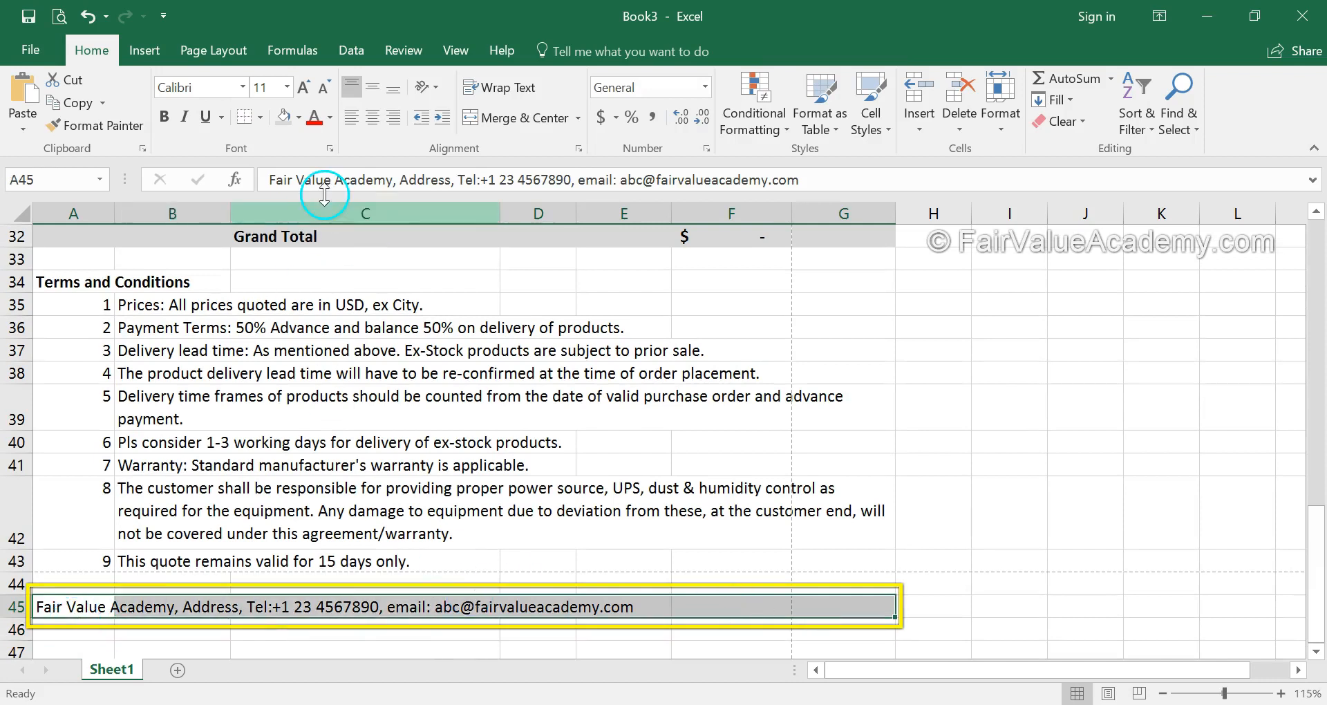
pyautogui.click(521, 117)
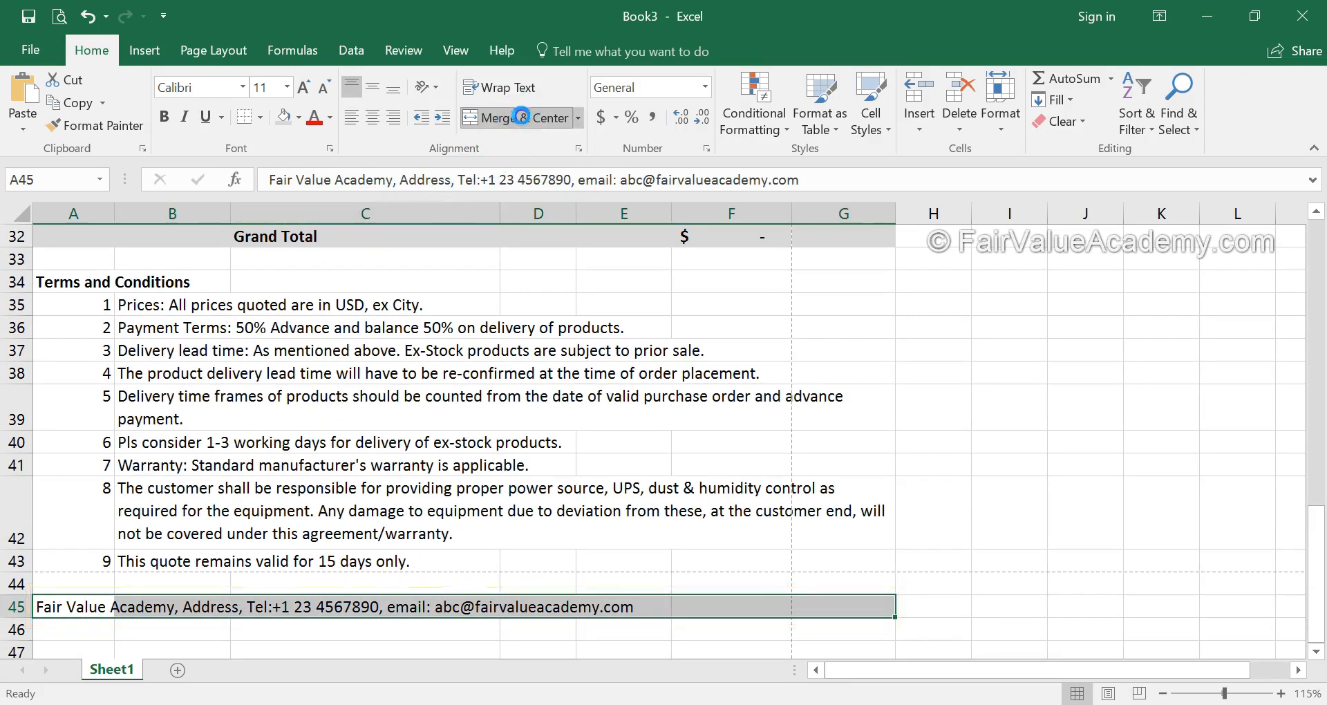
pyautogui.click(323, 87)
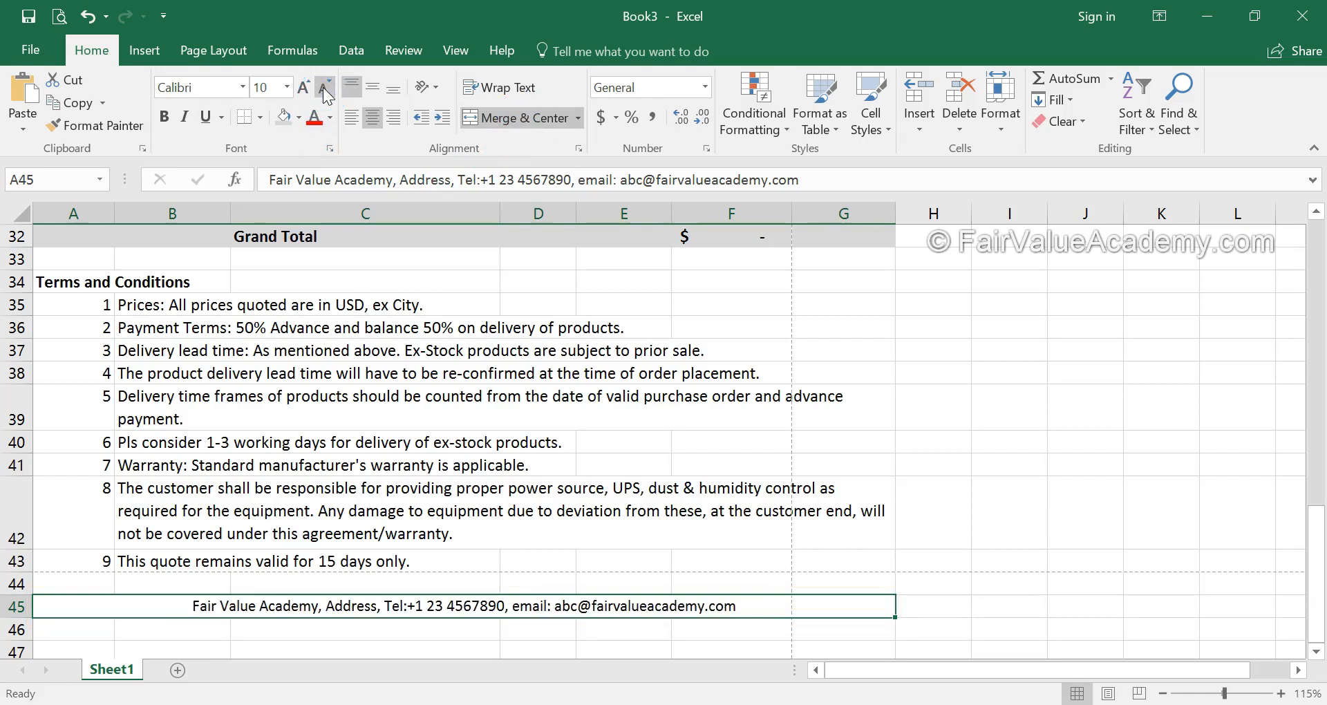
pyautogui.click(322, 87)
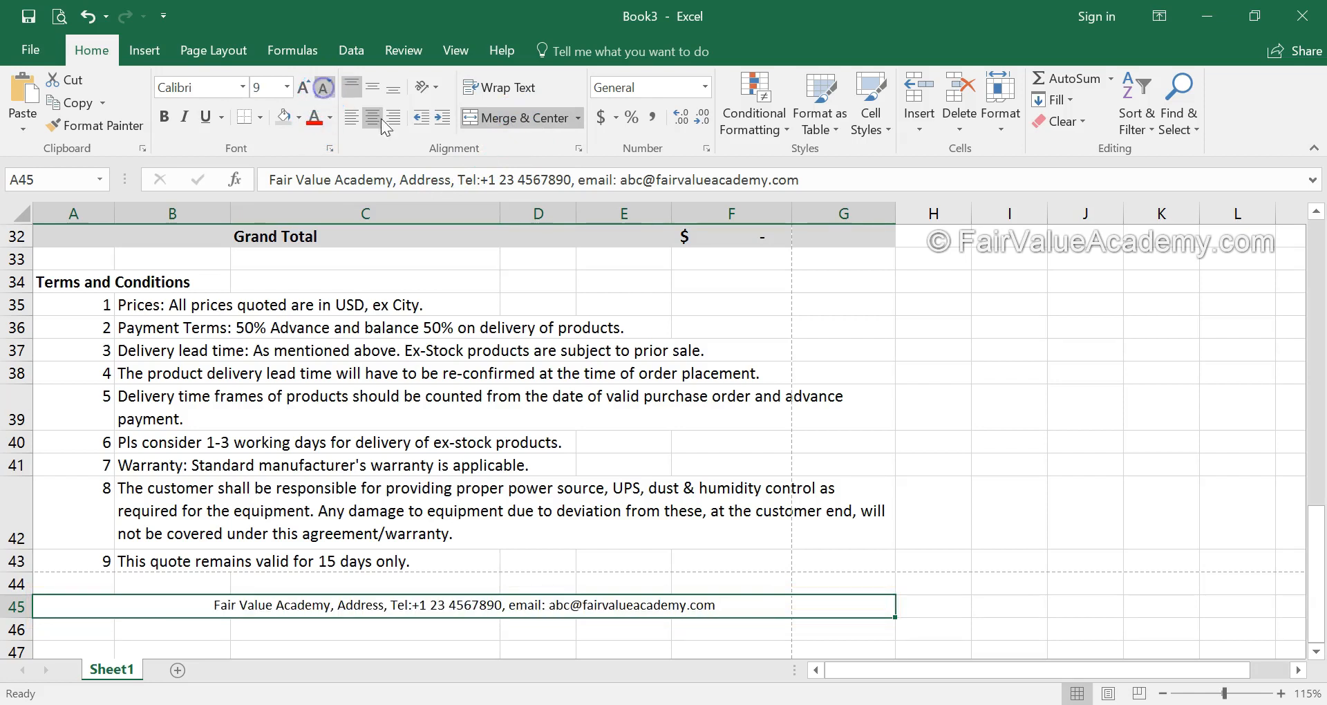
pyautogui.click(304, 87)
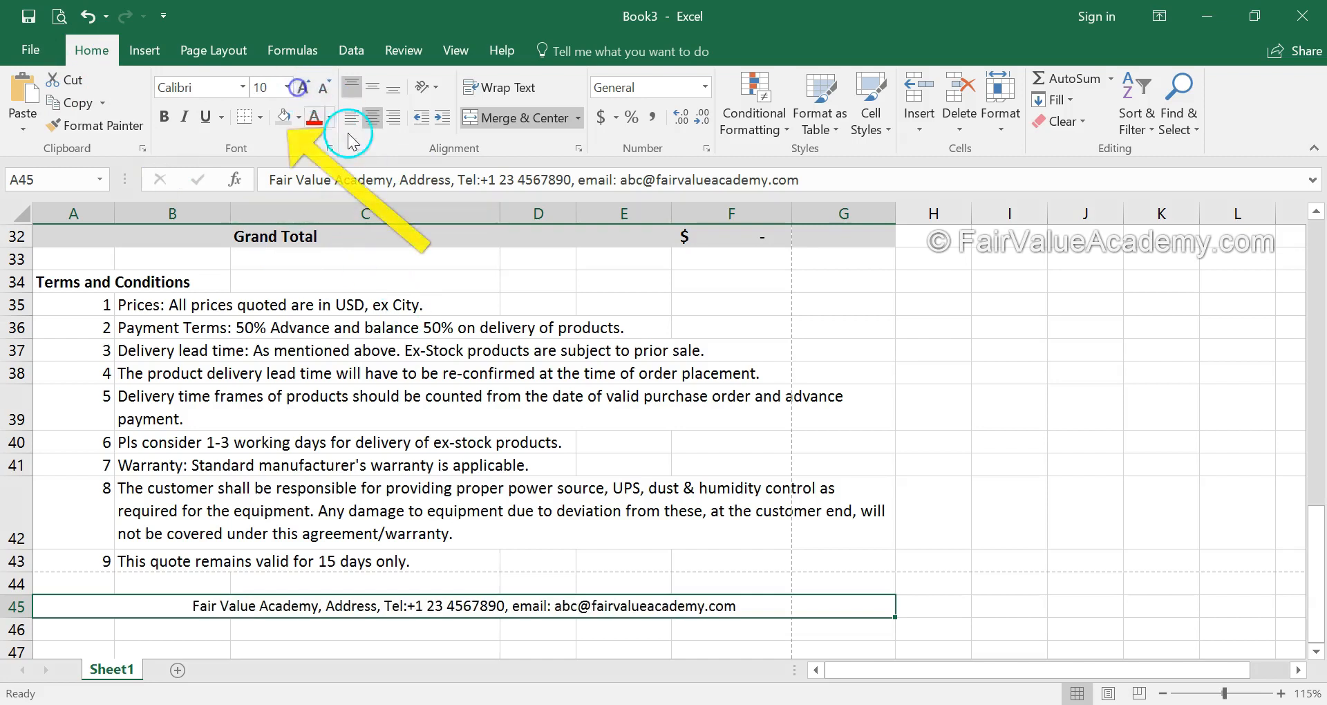
pyautogui.click(283, 116)
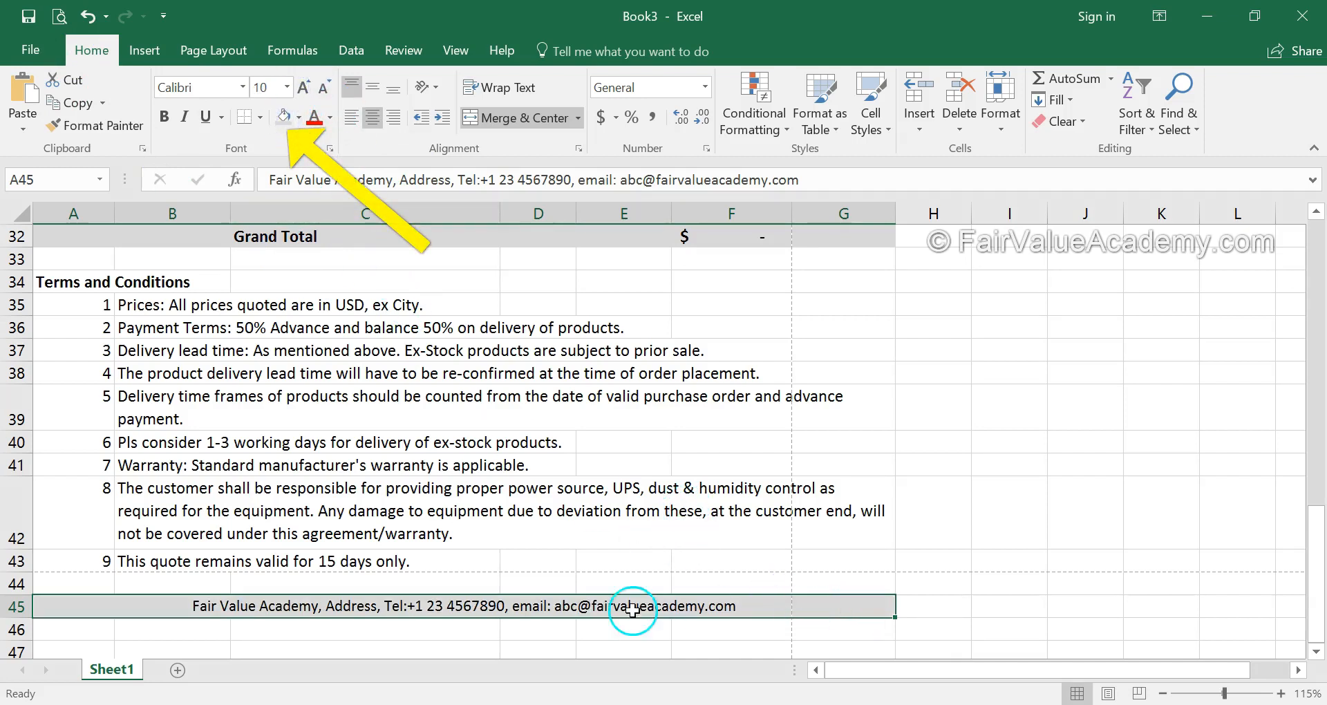
pyautogui.click(422, 495)
pyautogui.scroll(10, 422, 494)
pyautogui.scroll(-5, 422, 495)
pyautogui.scroll(-7, 423, 495)
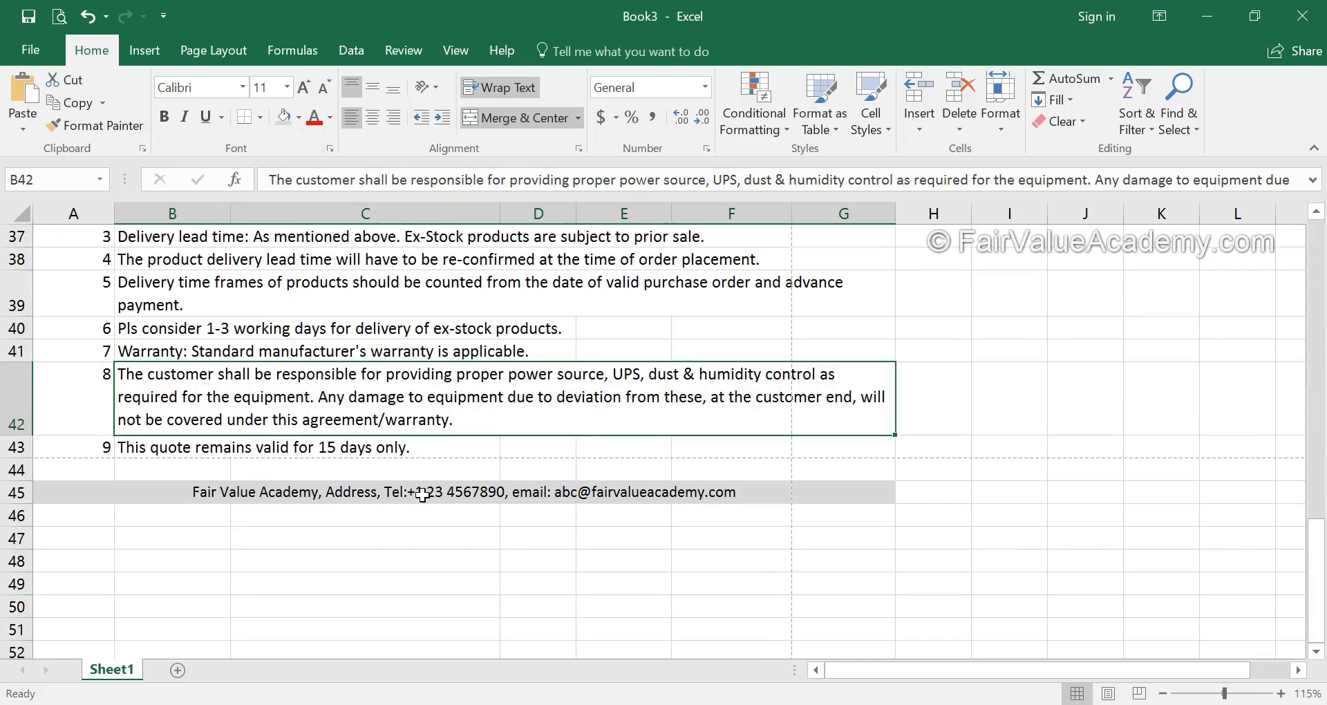
pyautogui.click(365, 328)
pyautogui.scroll(12, 365, 328)
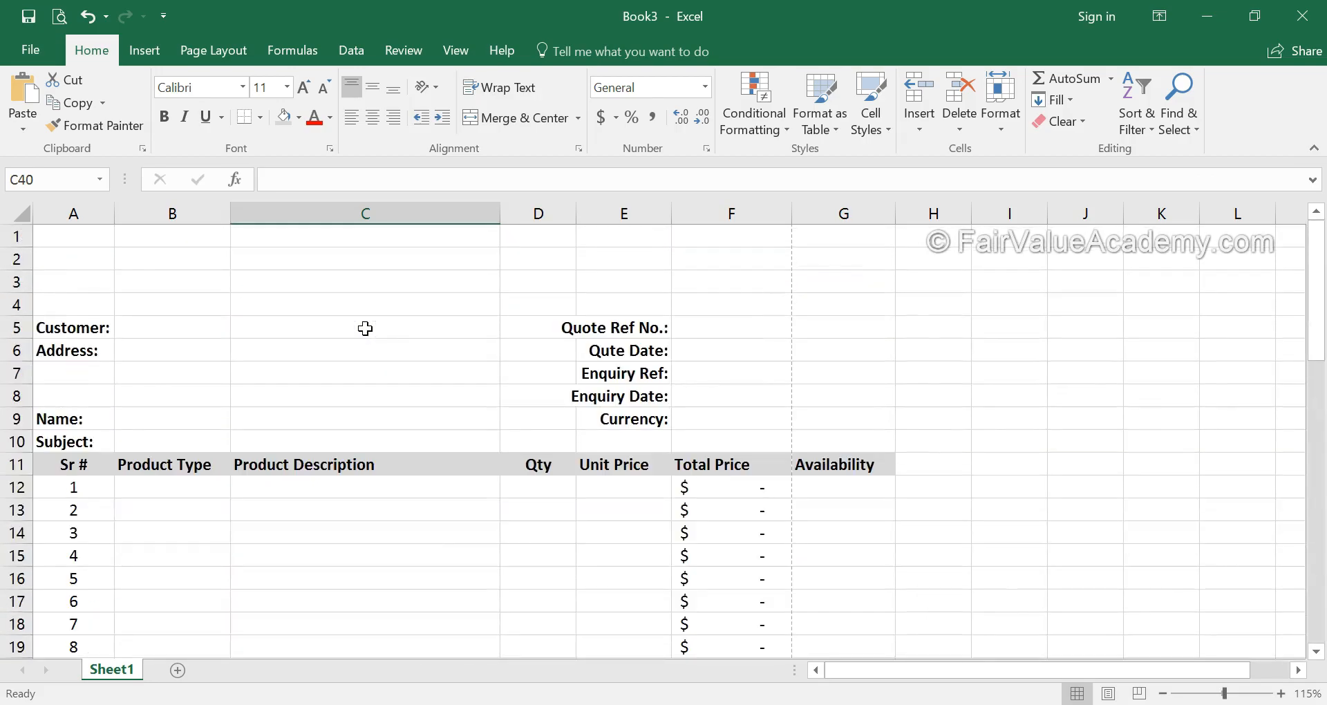